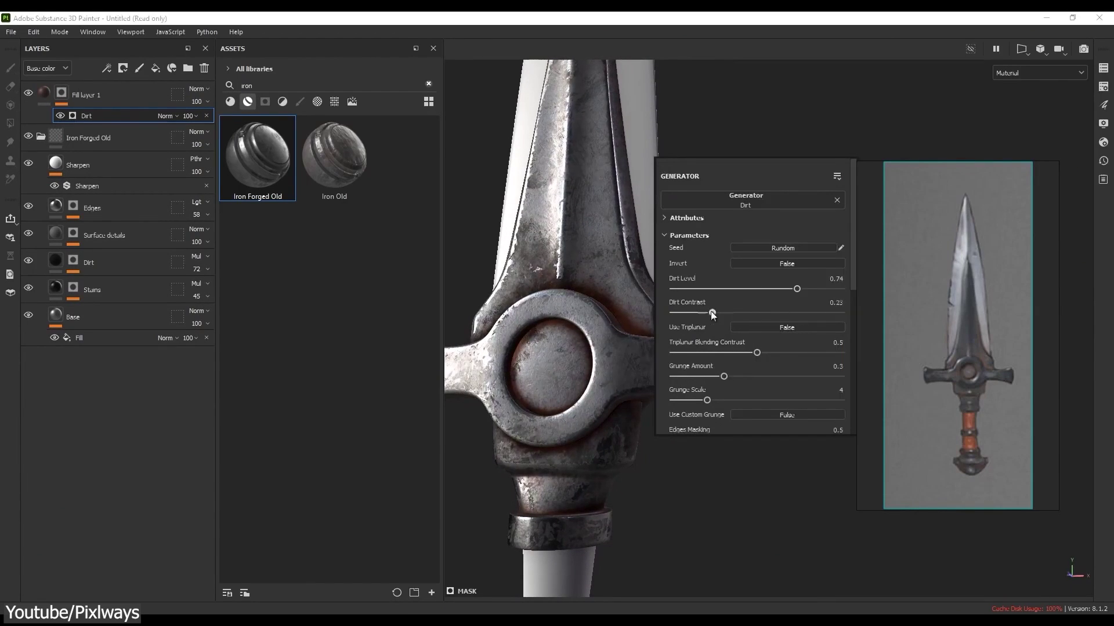
pyautogui.keyDown('alt'); pyautogui.moveTo(622, 297); pyautogui.dragTo(636, 134); pyautogui.keyUp('alt')
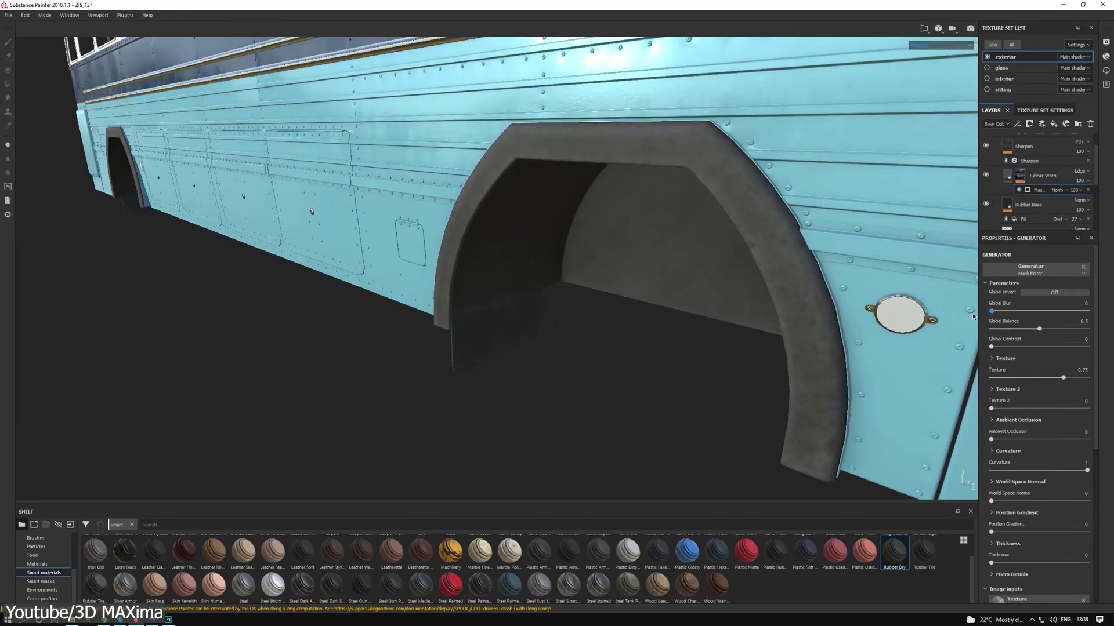
# Step: Adjust the Global Balance of the Mask Editor generator on the bus's Rubber Worn layer
pyautogui.moveTo(1039, 329); pyautogui.dragTo(1031, 348)
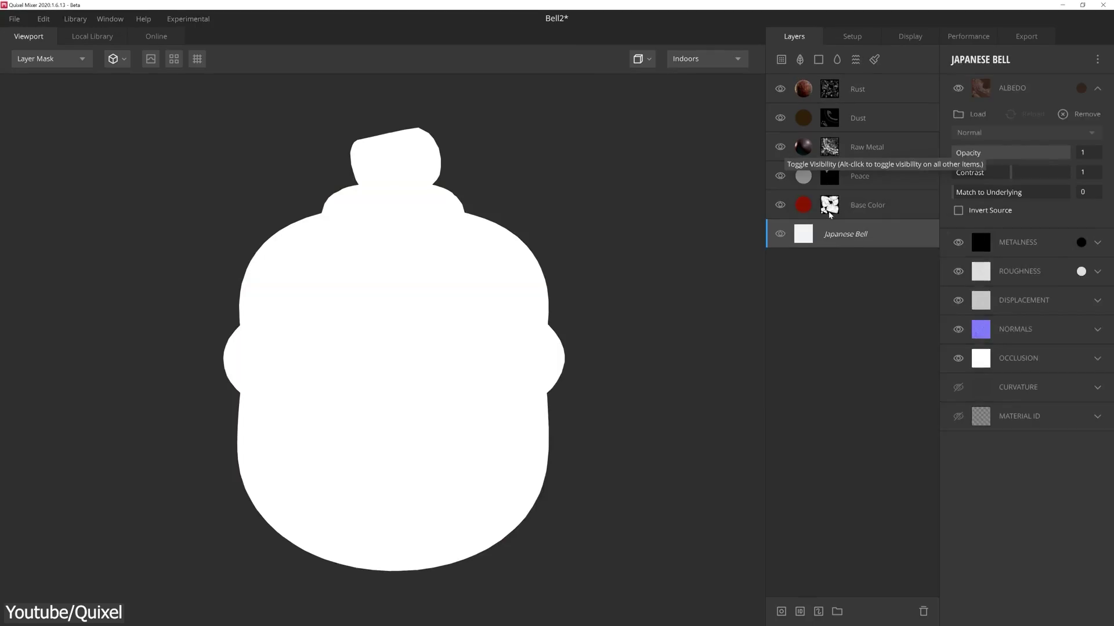
# Step: Examine the bell's Base Color, Peace and Raw Metal layer masks one after another, ending on the Japanese Bell base layer
pyautogui.click(829, 208)
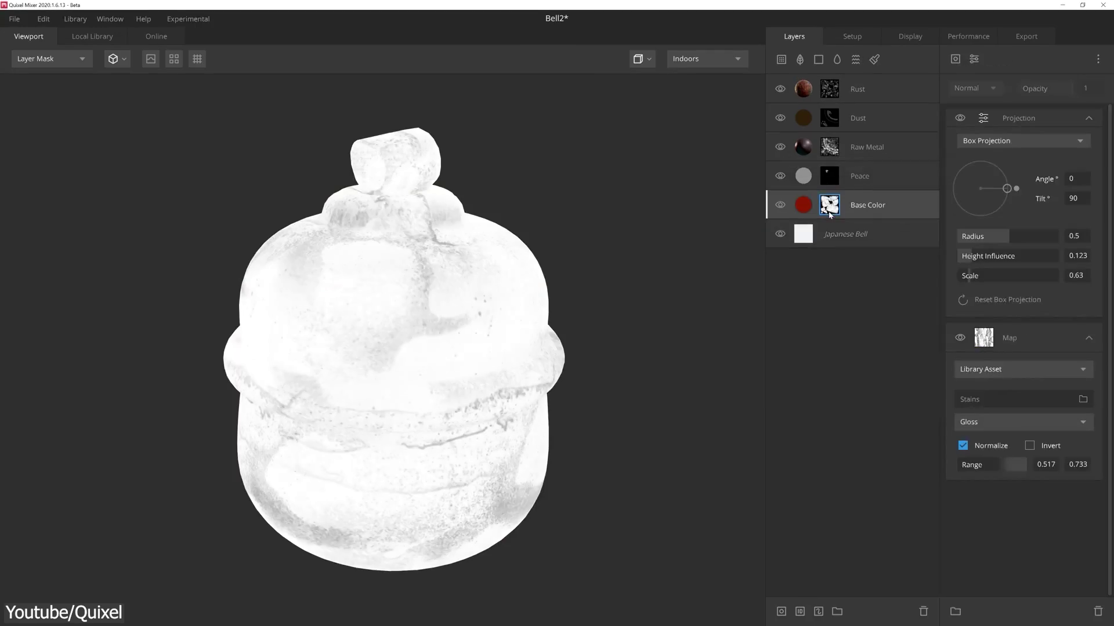
pyautogui.click(829, 177)
pyautogui.click(830, 147)
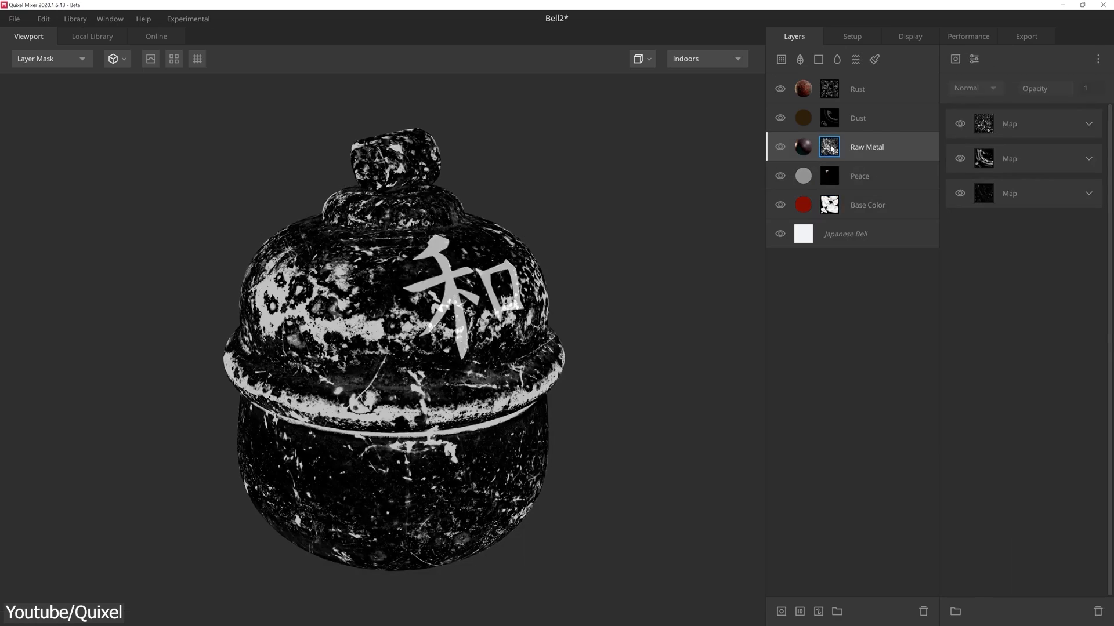
pyautogui.click(845, 233)
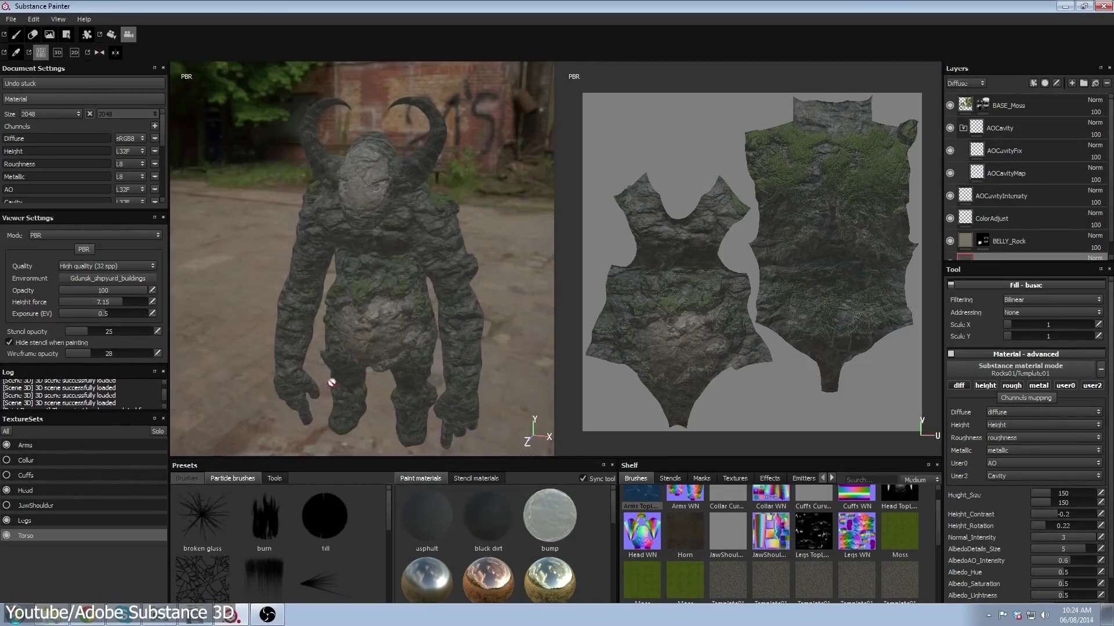
pyautogui.moveTo(323, 377)
pyautogui.keyDown('alt'); pyautogui.mouseDown()
pyautogui.moveTo(410, 331)
pyautogui.moveTo(472, 394)
pyautogui.moveTo(337, 332)
pyautogui.mouseUp(); pyautogui.keyUp('alt')
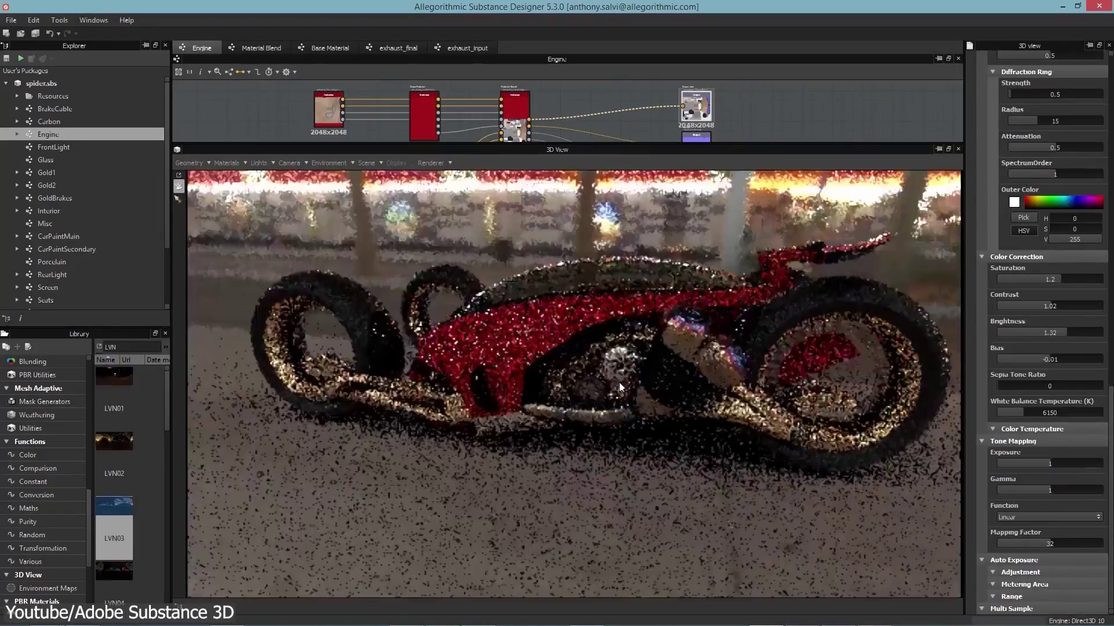
pyautogui.keyDown('alt'); pyautogui.moveTo(618, 381); pyautogui.dragTo(587, 335); pyautogui.keyUp('alt')
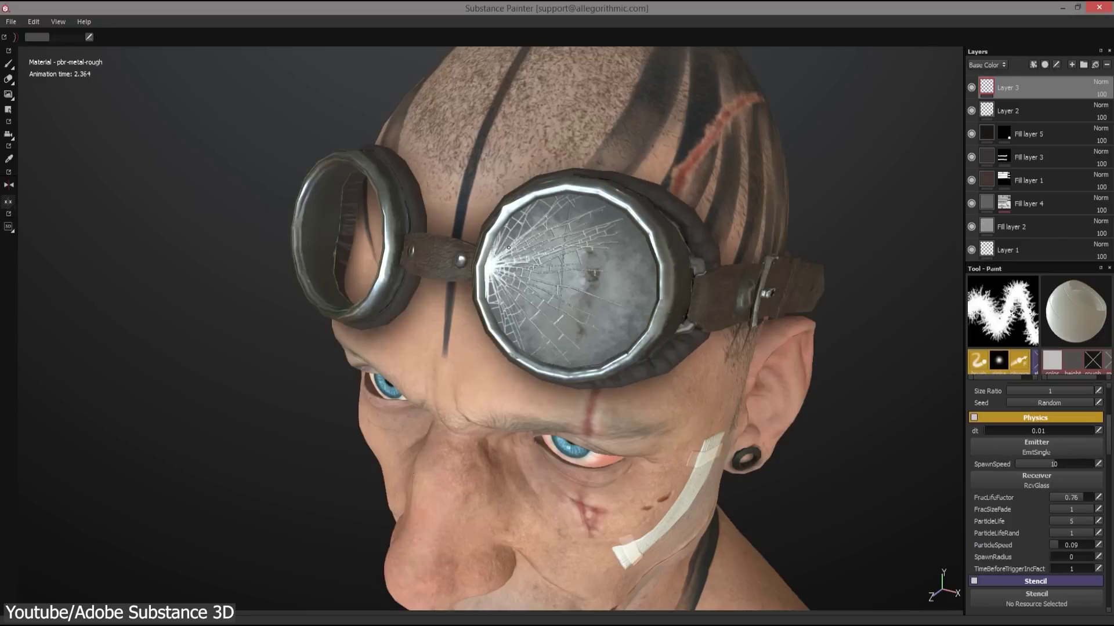
pyautogui.keyDown('alt'); pyautogui.moveTo(583, 355); pyautogui.dragTo(551, 346); pyautogui.keyUp('alt')
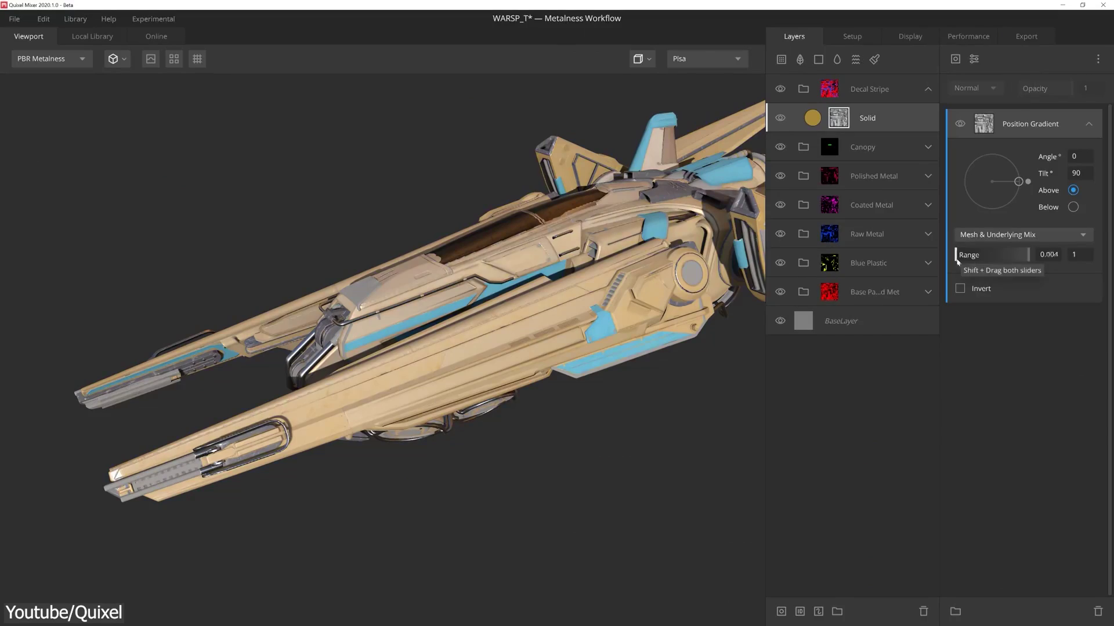
# Step: Narrow the range and rotate the angle of the Position Gradient masking the Decal Stripe's Solid layer
pyautogui.moveTo(1012, 255)
pyautogui.mouseDown()
pyautogui.moveTo(1037, 260)
pyautogui.moveTo(1002, 255)
pyautogui.mouseUp()
pyautogui.moveTo(1028, 182); pyautogui.dragTo(1028, 196)
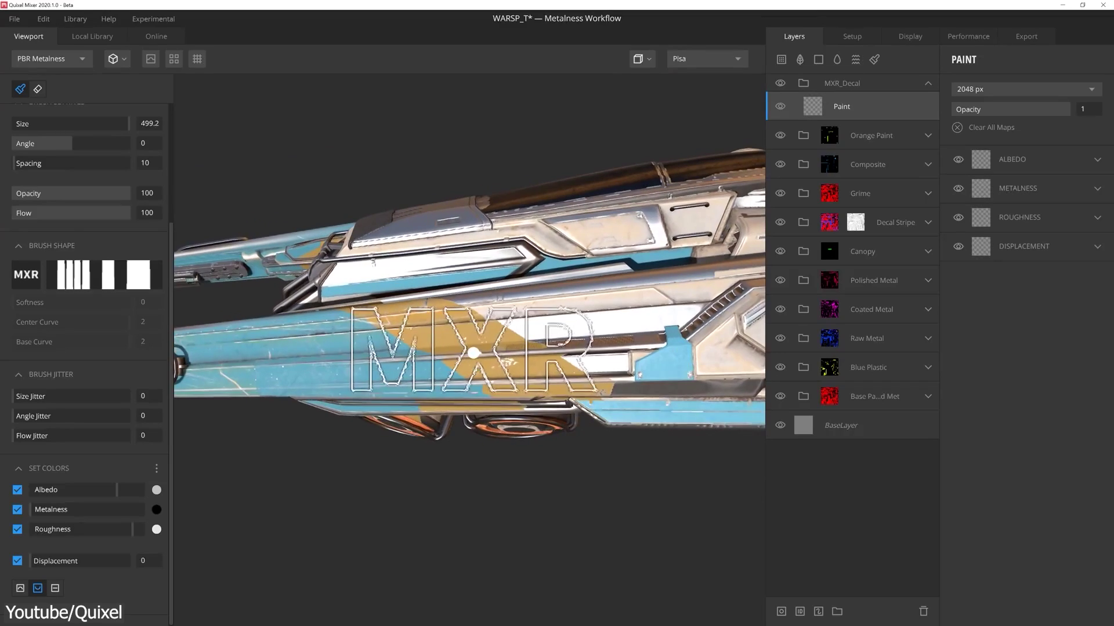
# Step: Stamp the MXR decal on the spaceship's side hull on the Paint layer
pyautogui.click(463, 357)
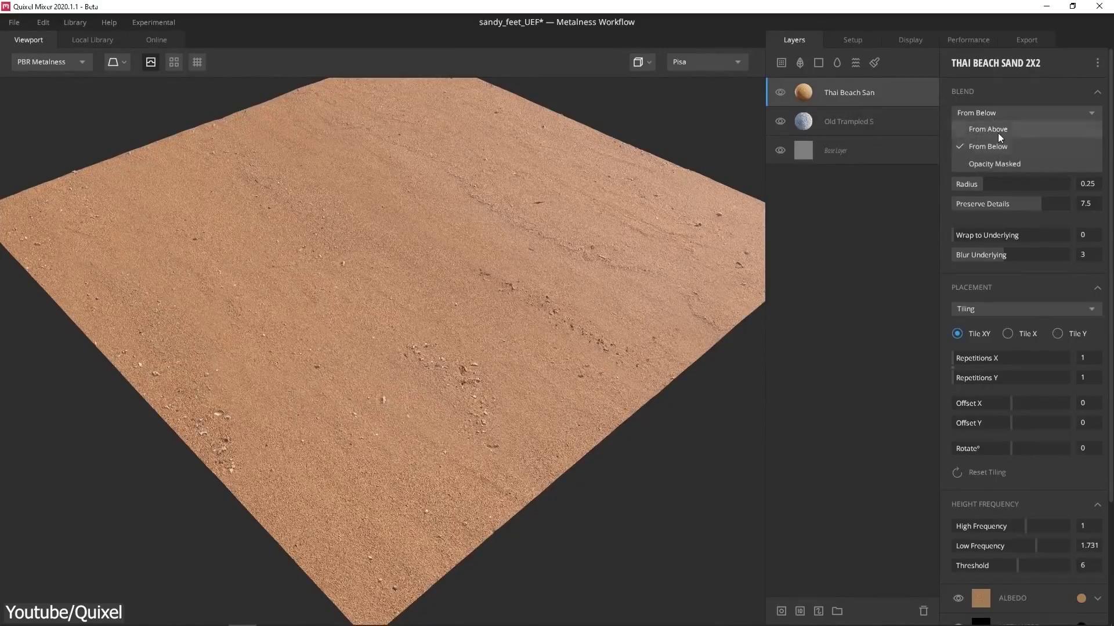
# Step: Blend the Thai Beach Sand layer From Above and set its Wrap to Underlying to 1
pyautogui.click(998, 134)
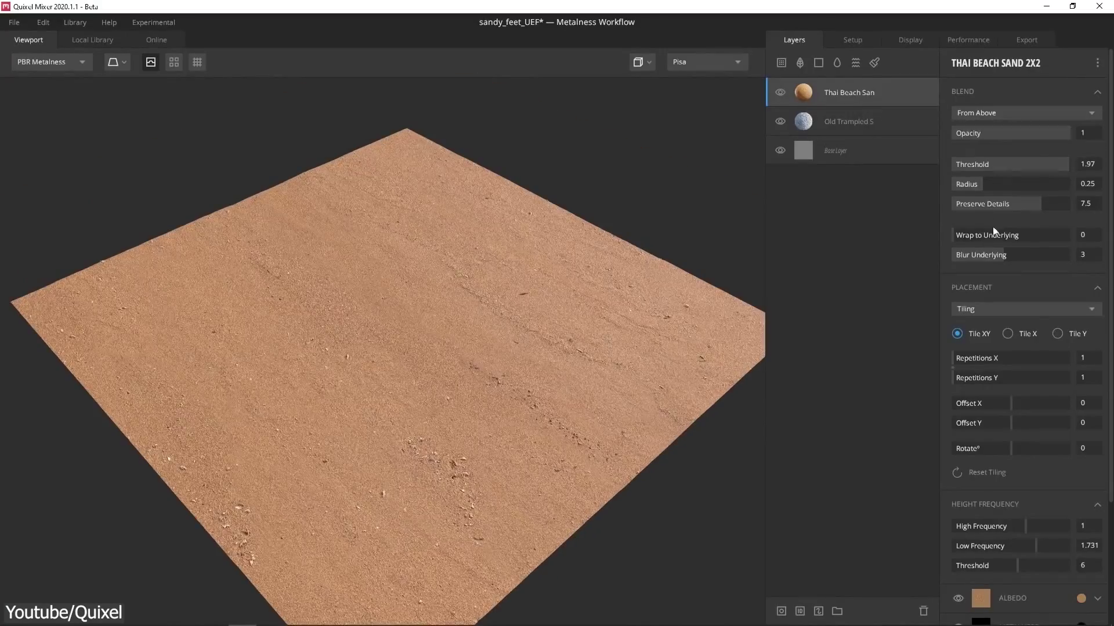
pyautogui.moveTo(990, 236); pyautogui.dragTo(1068, 236)
pyautogui.moveTo(555, 304); pyautogui.dragTo(755, 287)
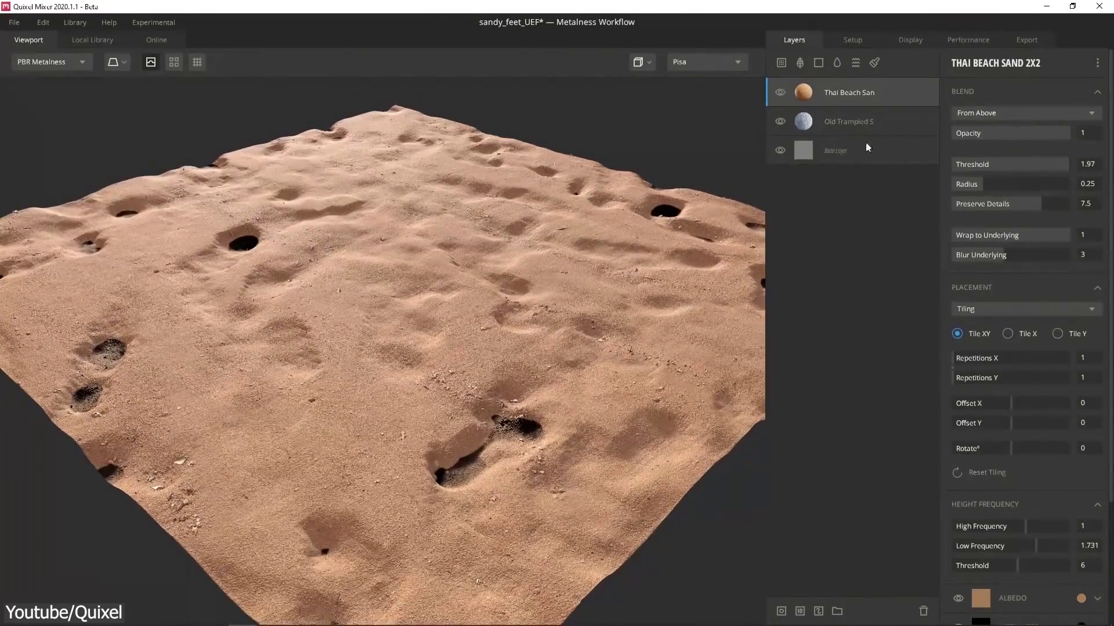
# Step: Set the Old Trampled Snow layer's blend mode to Opacity Masked
pyautogui.click(987, 113)
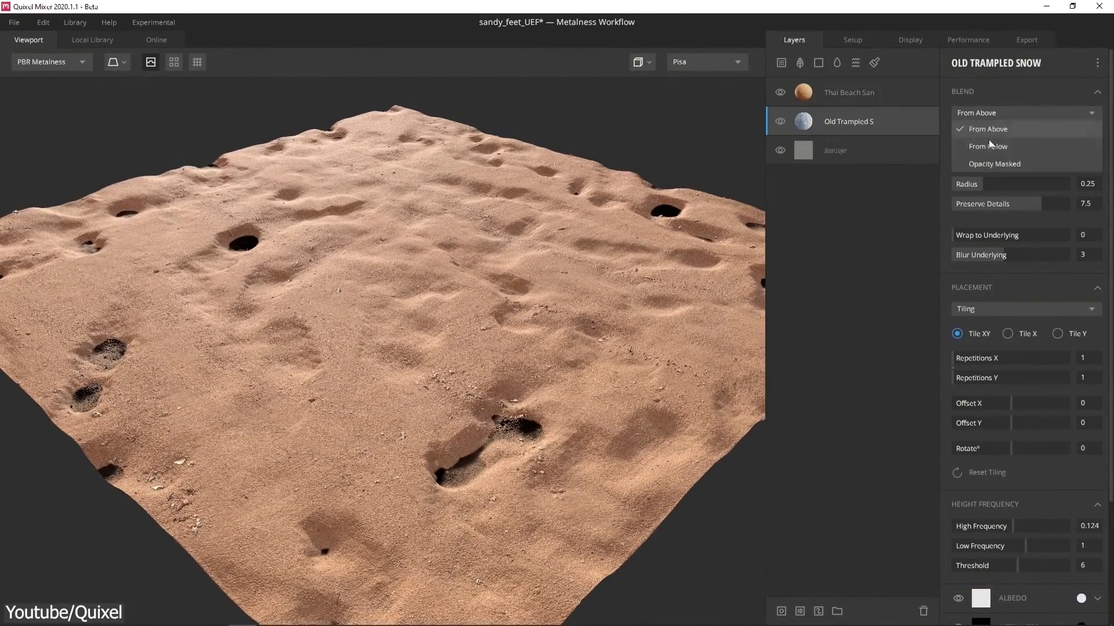
pyautogui.click(991, 164)
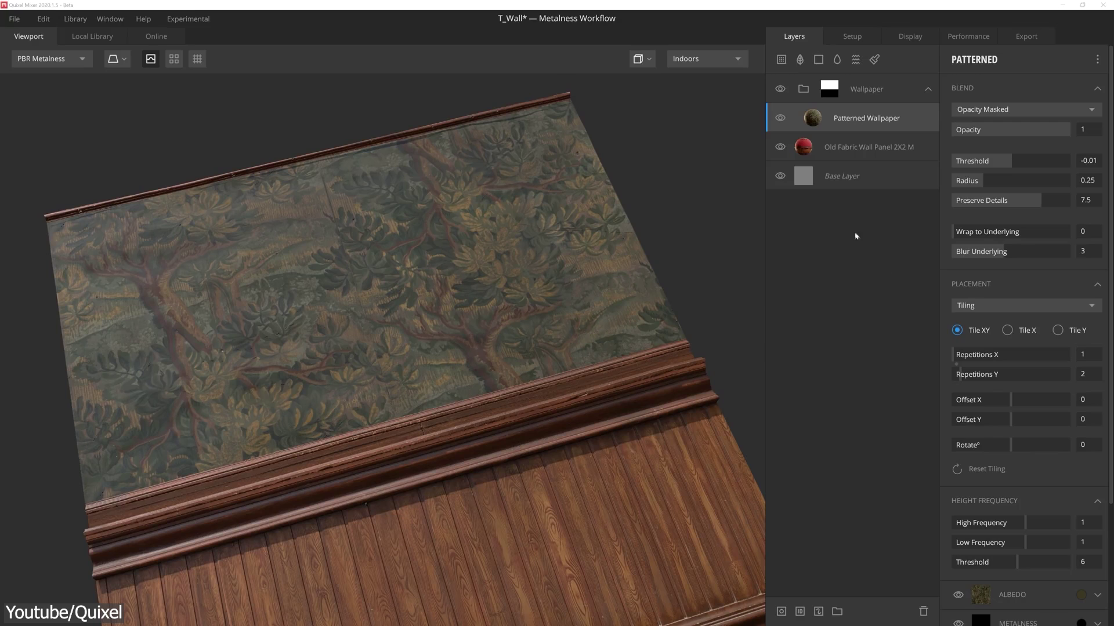
# Step: Search the surface library for "flaked", add the Flaked Wood Wall above the Patterned Wallpaper, and raise its blend Threshold slightly
pyautogui.click(782, 59)
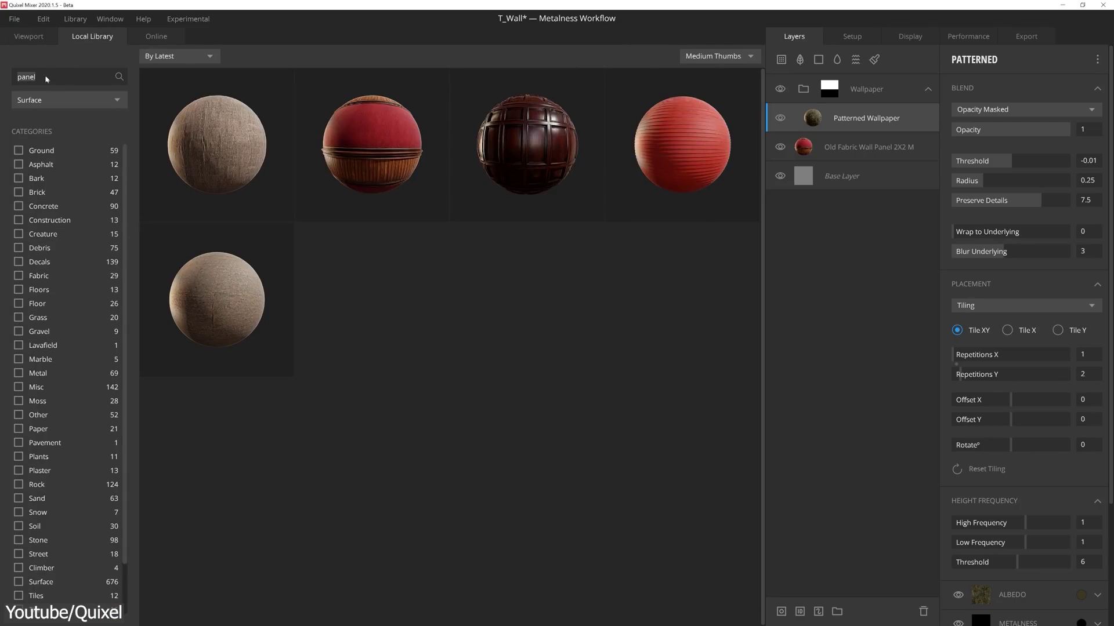
pyautogui.write('flaked')
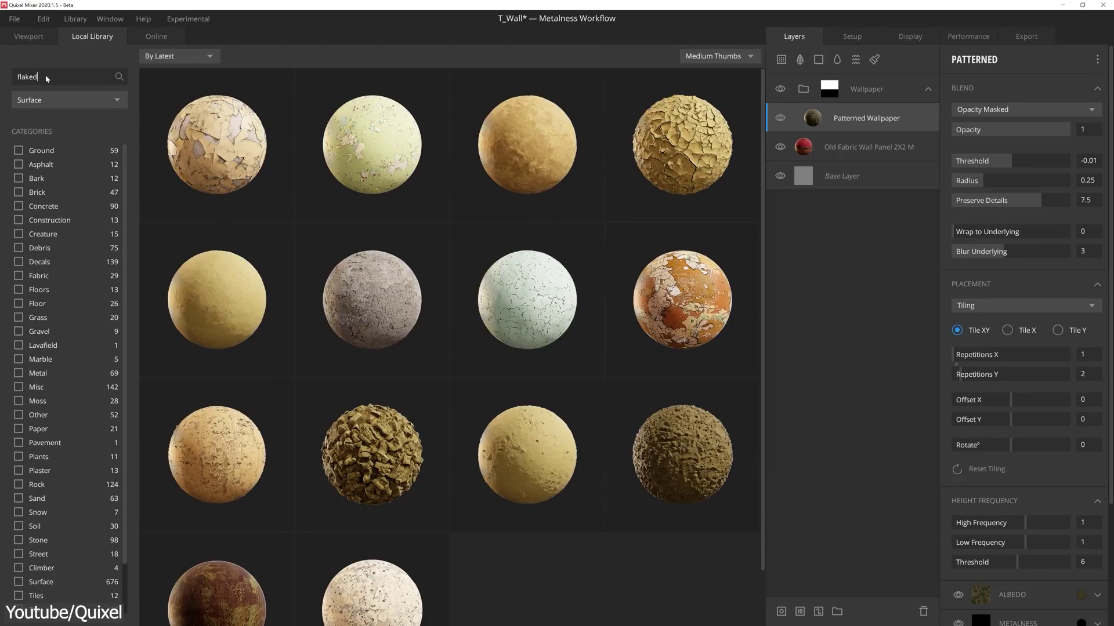
pyautogui.click(215, 454)
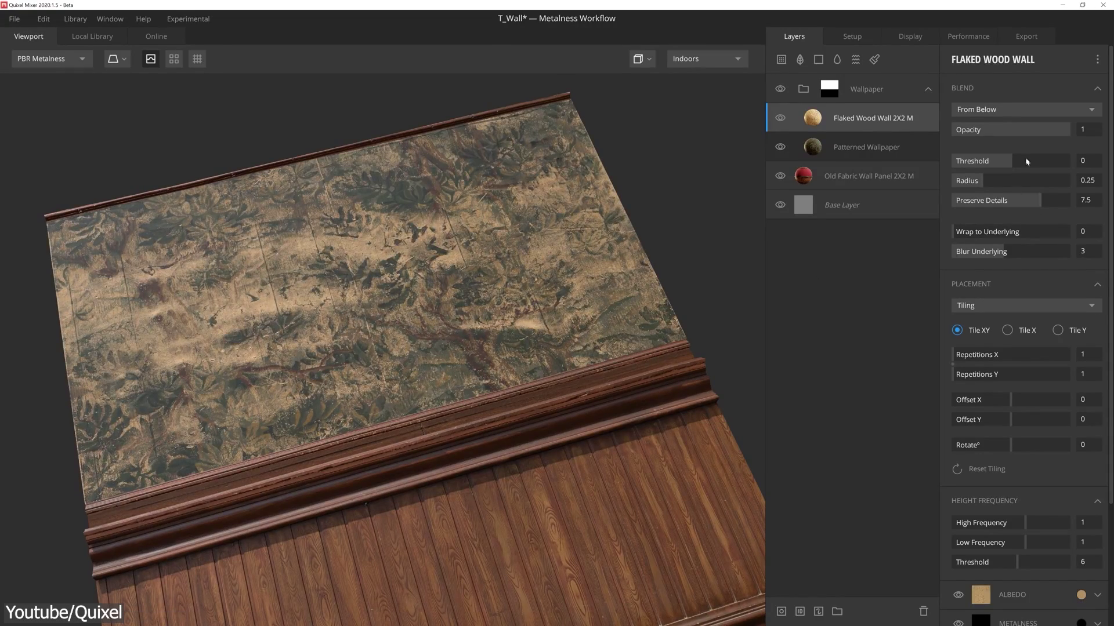
pyautogui.moveTo(1014, 165); pyautogui.dragTo(1024, 164)
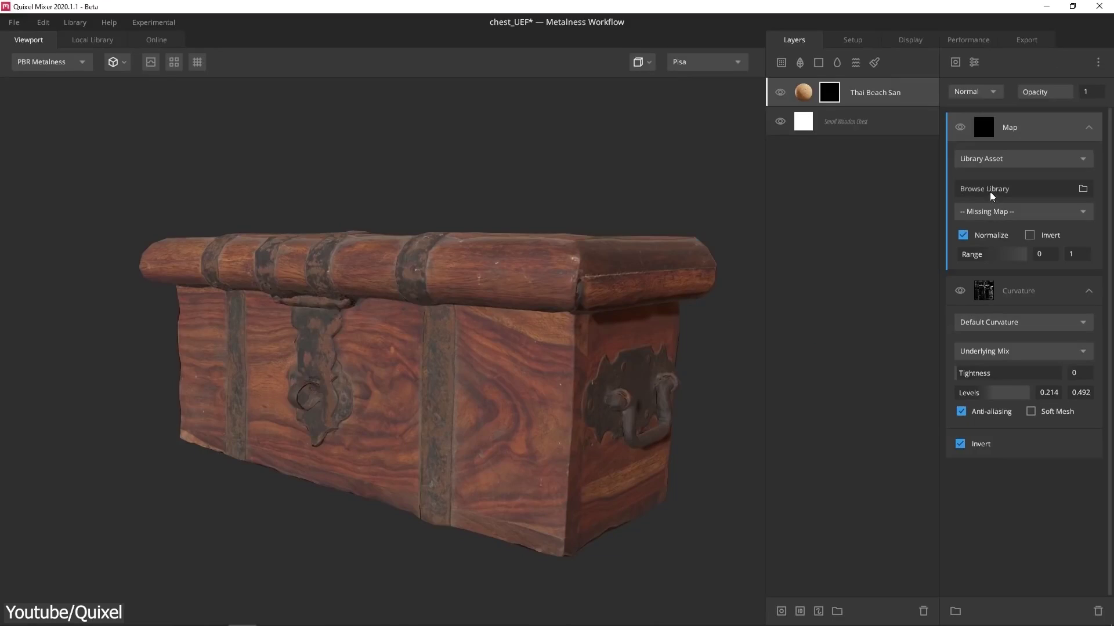
# Step: Browse the library for the Thai Beach Sand layer's missing mask map and open the asset type choices
pyautogui.click(990, 190)
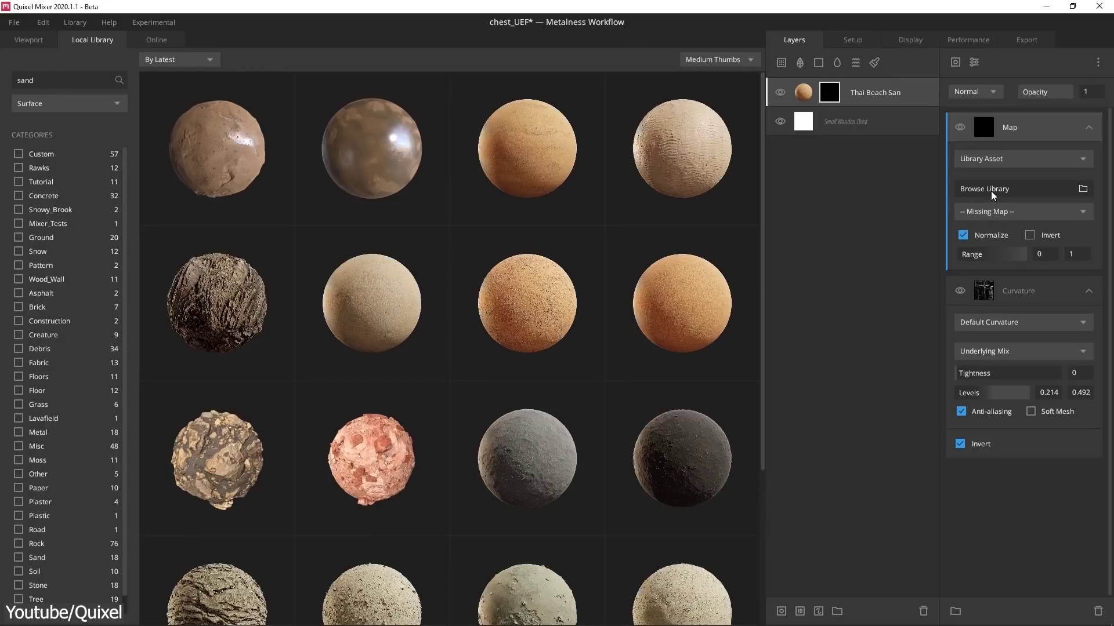
pyautogui.click(49, 108)
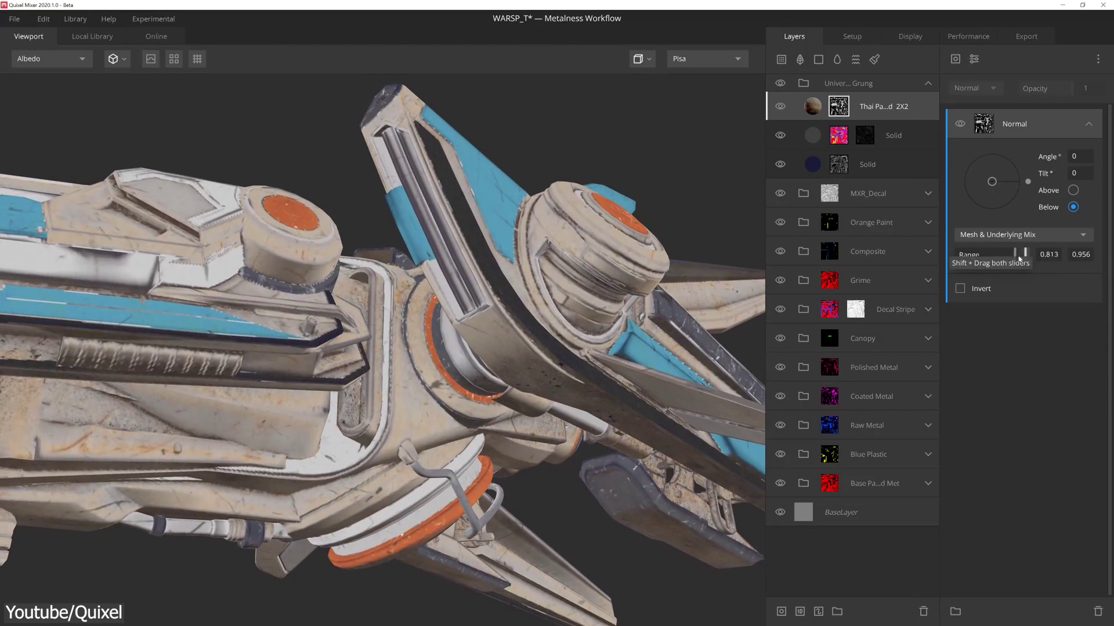
# Step: Shift the Normal mask's range to 0.746–0.909 and add a Map component to the Thai clay layer's mask with Custom Image as source
pyautogui.keyDown('shift'); pyautogui.moveTo(1019, 259); pyautogui.dragTo(1023, 257); pyautogui.keyUp('shift')
pyautogui.click(964, 62)
pyautogui.click(972, 92)
pyautogui.click(1024, 155)
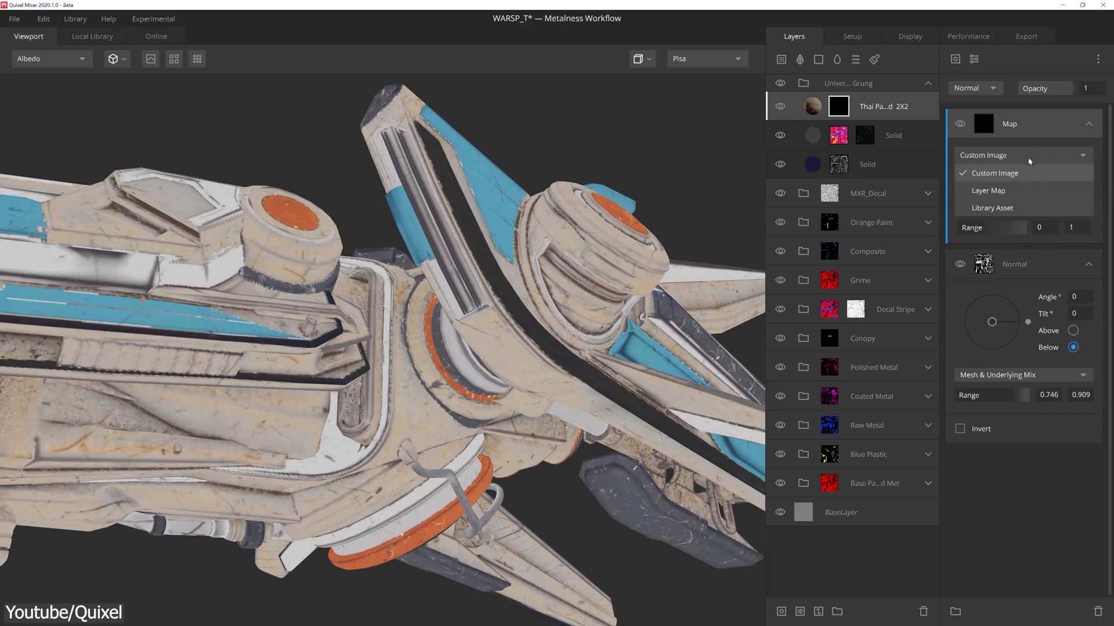
pyautogui.click(986, 173)
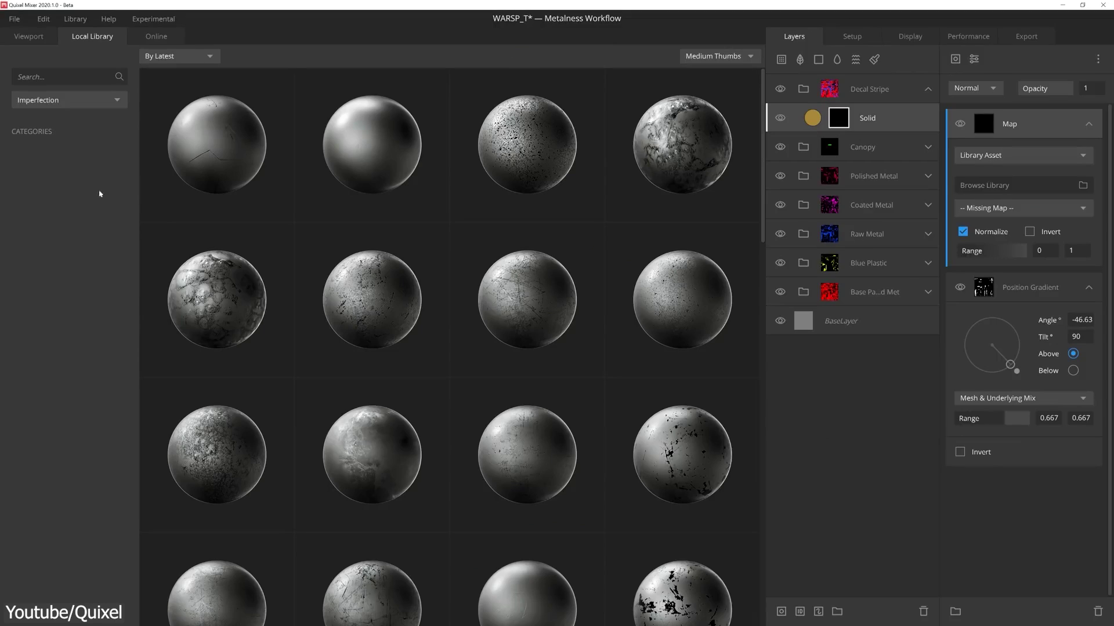
# Step: Assign the Scratched Painted Metal imperfection to the mask map of the Decal Stripe's Solid layer
pyautogui.click(265, 189)
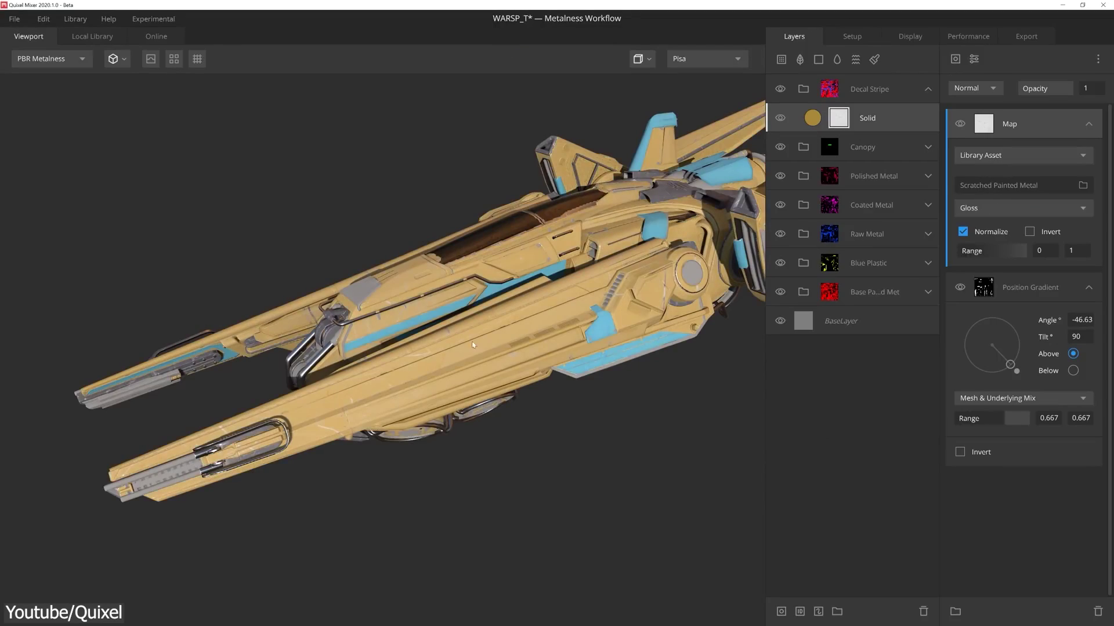
pyautogui.click(980, 157)
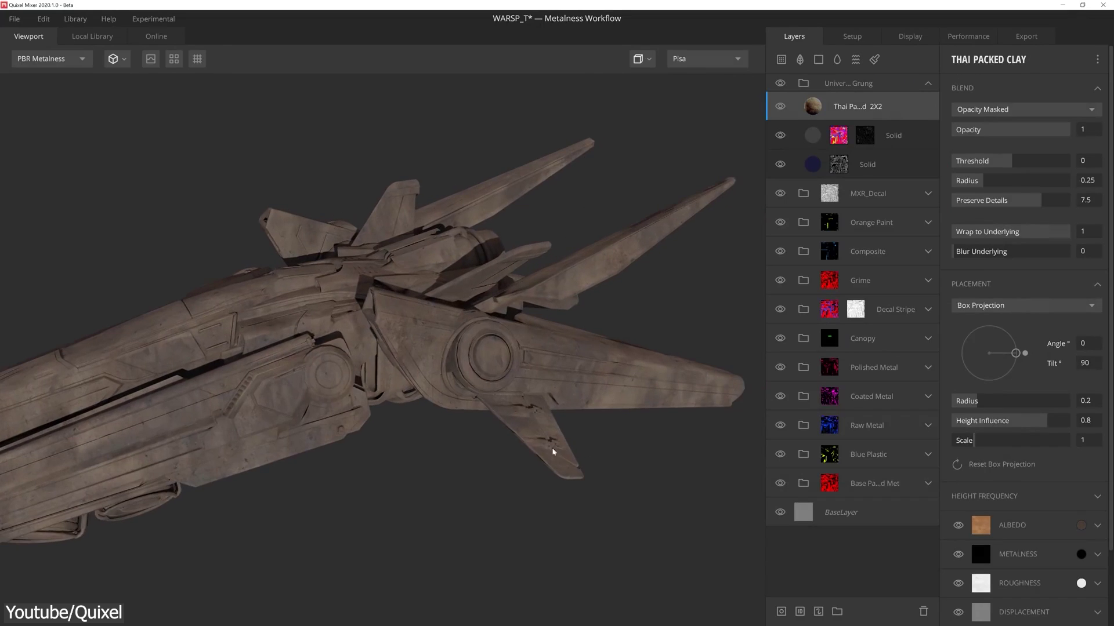
# Step: Add a mask stack with a mask component to the Thai Packed Clay layer
pyautogui.click(781, 612)
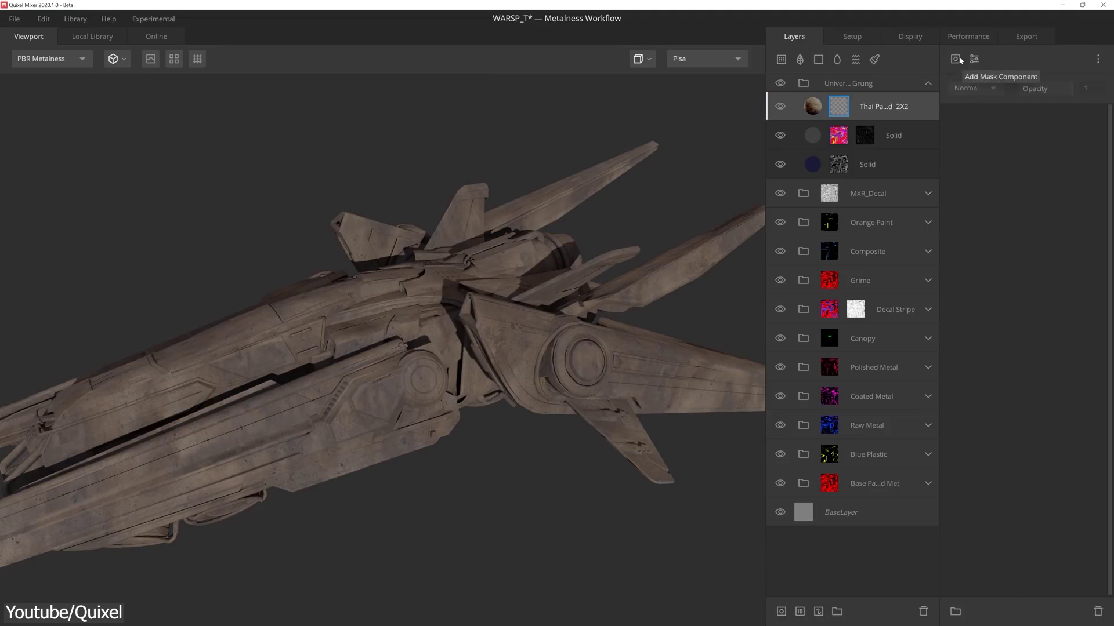
pyautogui.click(1008, 152)
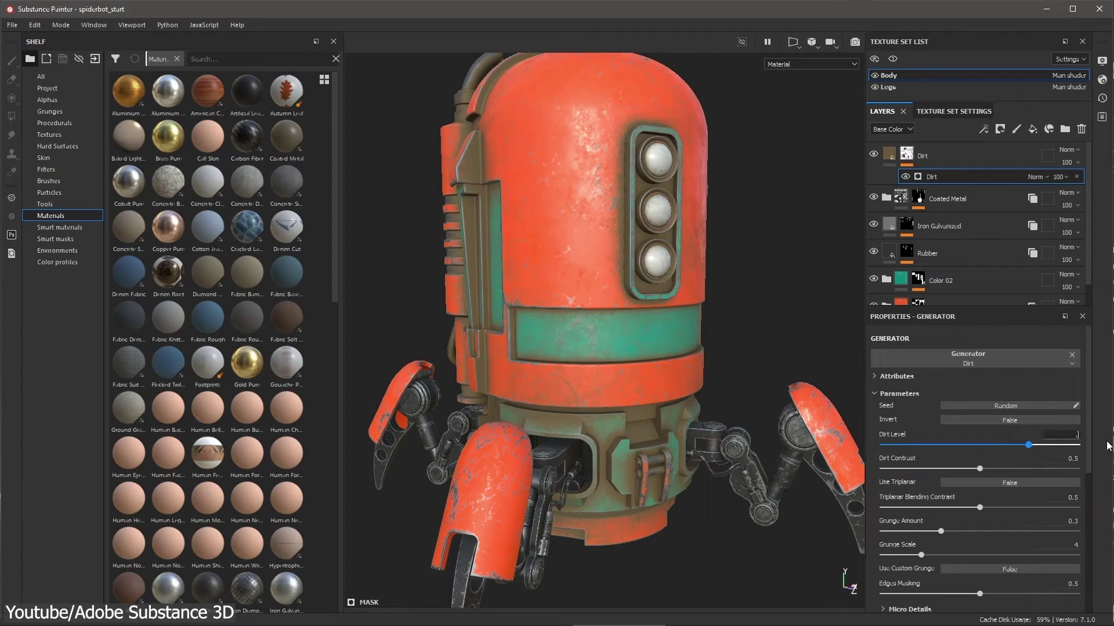
# Step: Set the Dirt Level of the robot body's Dirt generator to 0.65
pyautogui.write('.65')
pyautogui.press('Return')
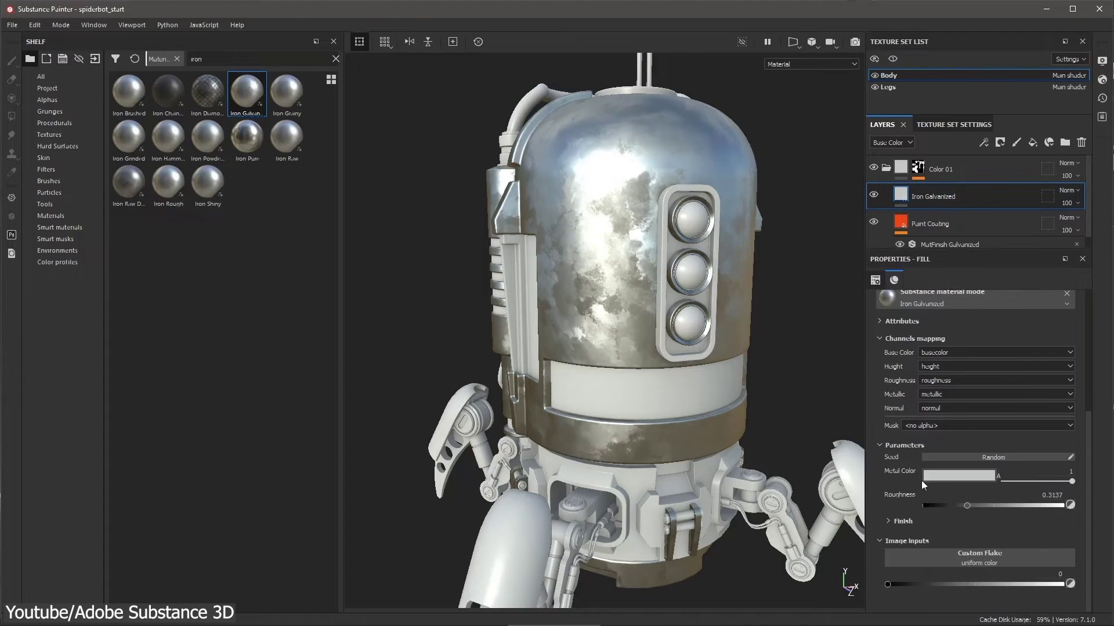
# Step: Open the Metal Color of the Iron Galvanized fill layer for editing
pyautogui.click(924, 478)
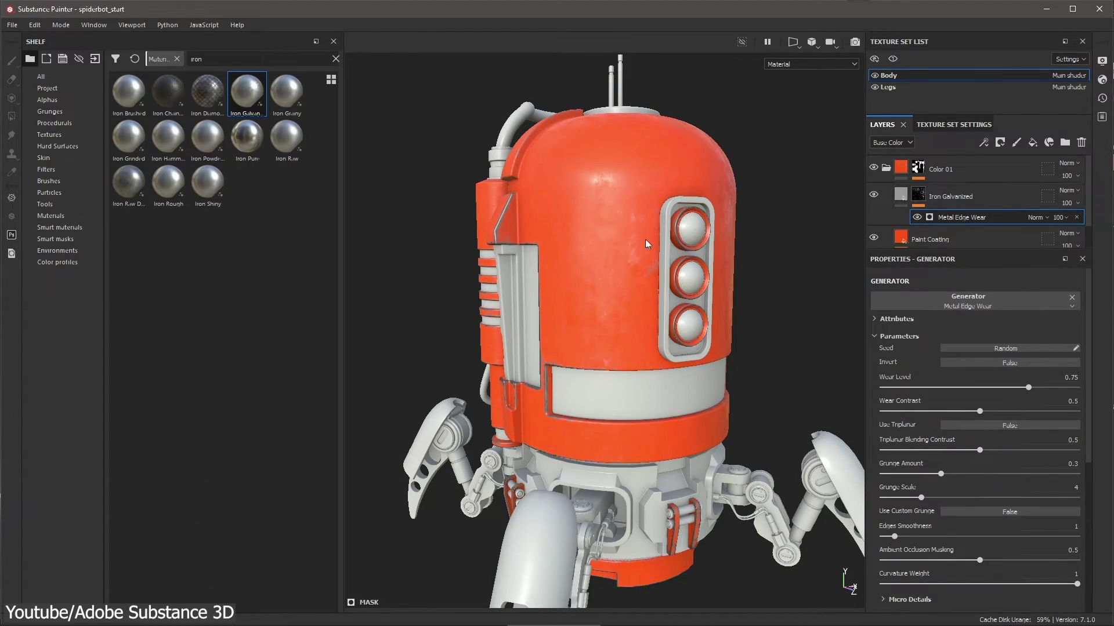
pyautogui.scroll(10, 648, 243)
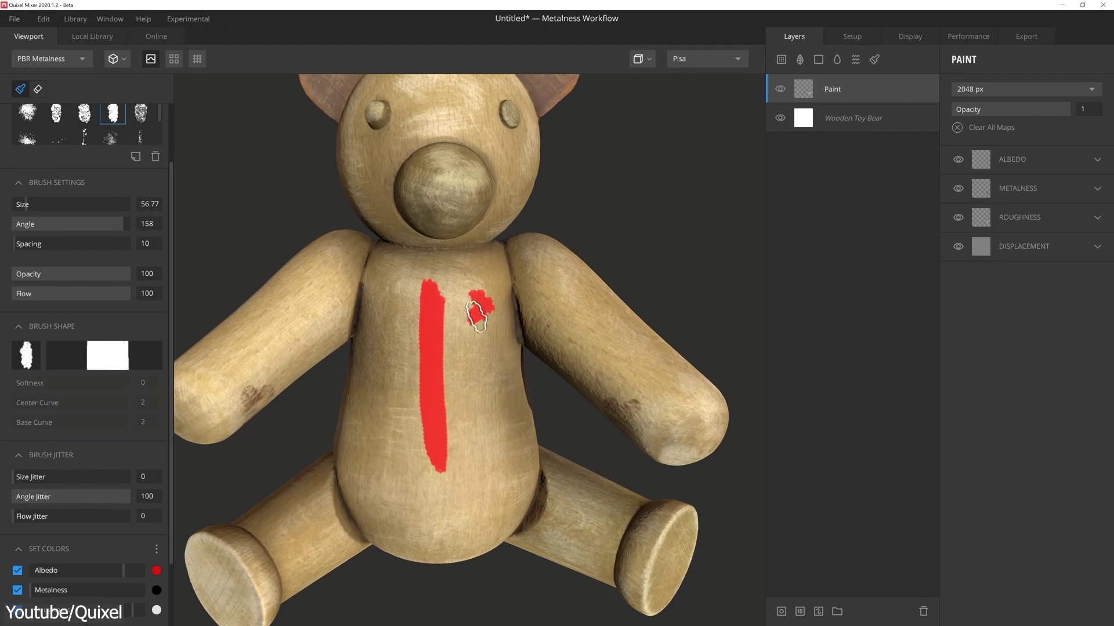
# Step: Paint a second vertical red stroke on the toy bear's chest with Angle Jitter at 100
pyautogui.moveTo(478, 325); pyautogui.dragTo(480, 362)
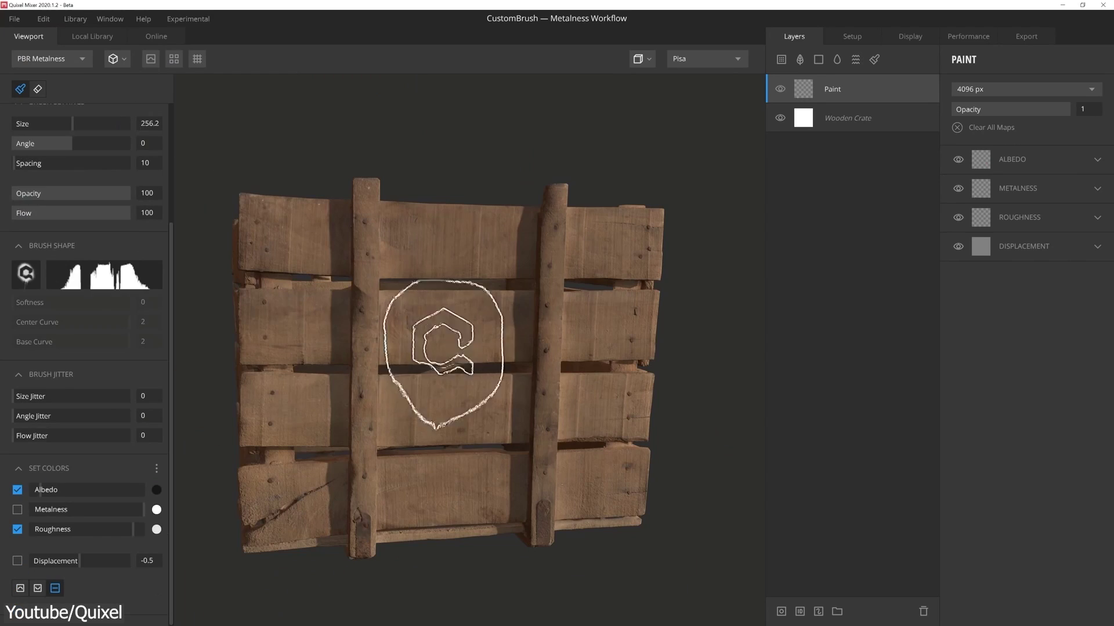
# Step: Stamp the custom logo brush once in the middle of the wooden crate on the Paint layer
pyautogui.click(461, 378)
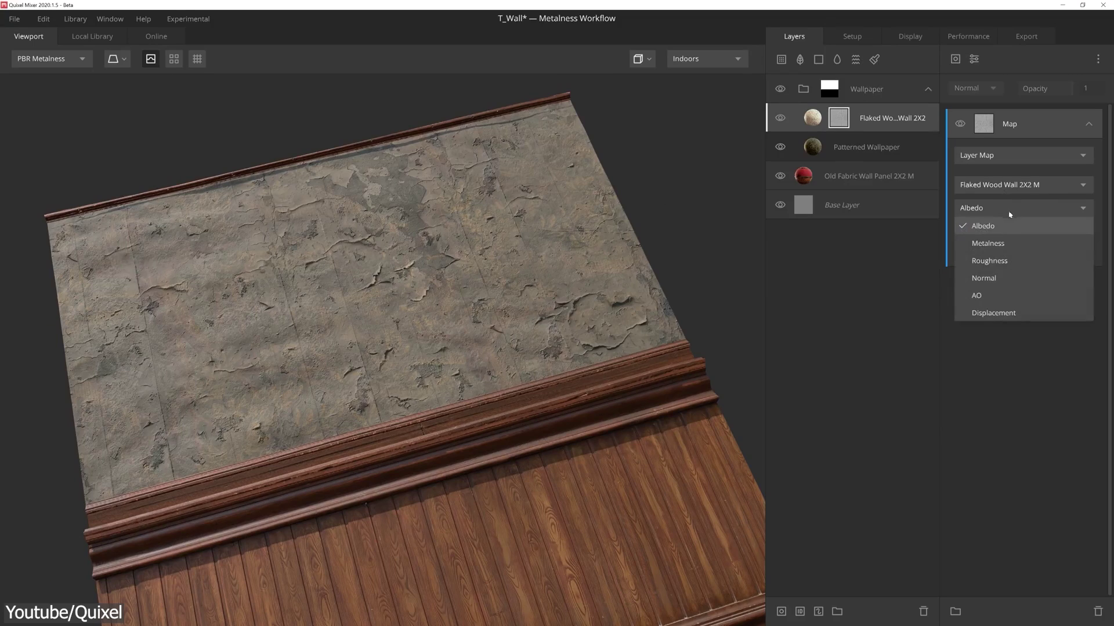
# Step: Set the Flaked Wood Wall layer map used as the mask to its Displacement channel
pyautogui.click(993, 316)
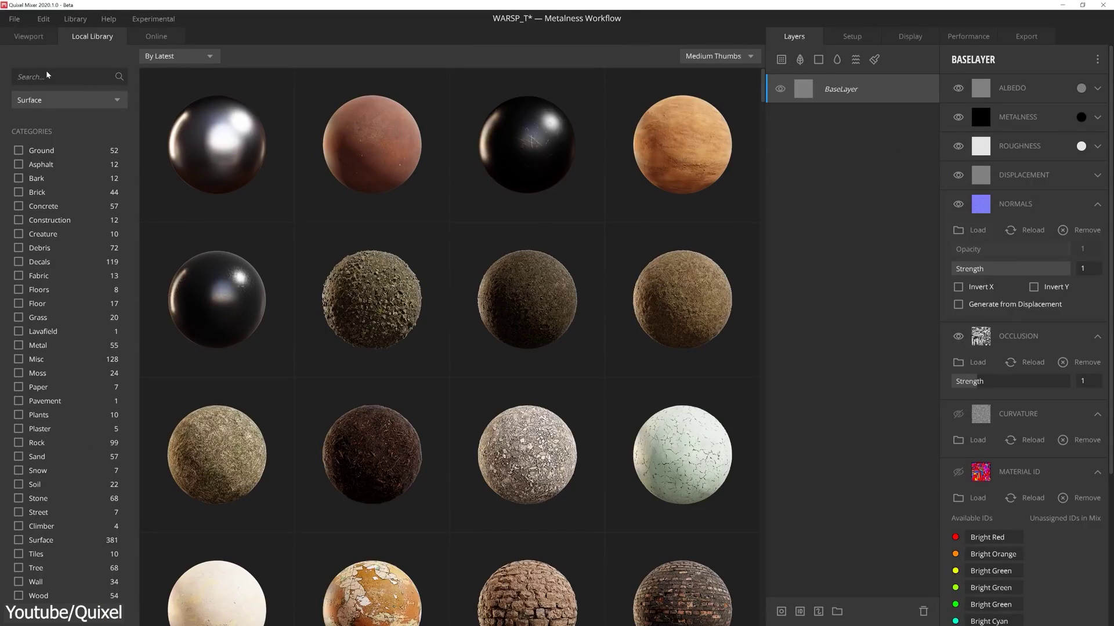
# Step: Search the local surface library for "iron" and pick the glossy bright metal surface
pyautogui.click(47, 75)
pyautogui.write('iron')
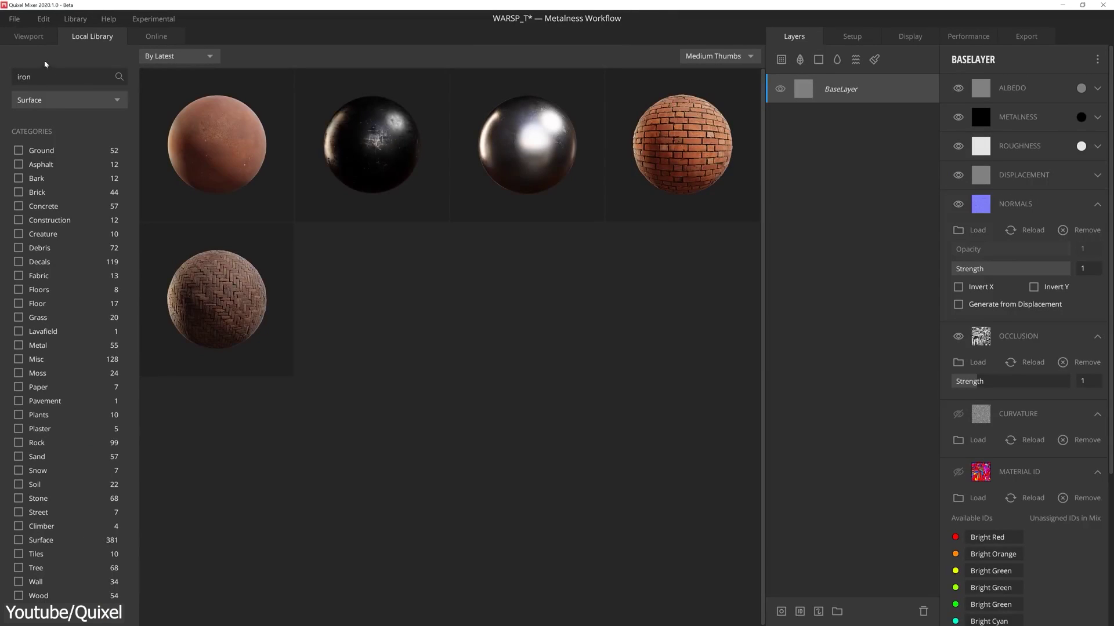
pyautogui.click(552, 139)
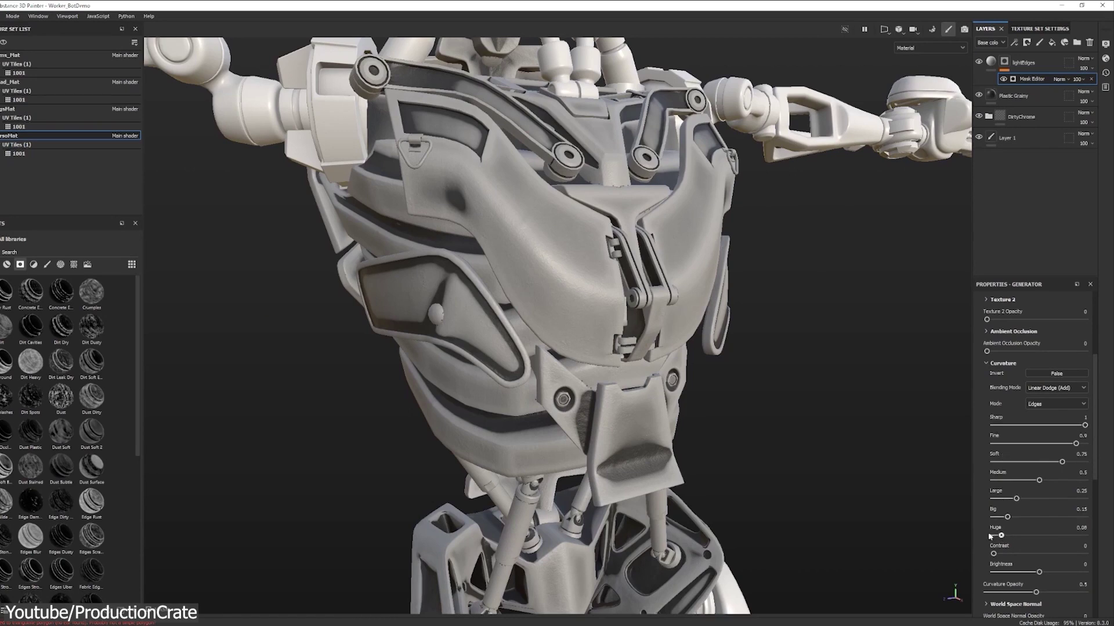
# Step: Reduce the Huge and Large curvature values in the Mask Editor generator of the robot torso's lightEdges layer
pyautogui.moveTo(982, 524); pyautogui.dragTo(980, 524)
pyautogui.moveTo(1016, 499)
pyautogui.mouseDown()
pyautogui.moveTo(986, 498)
pyautogui.moveTo(990, 481)
pyautogui.moveTo(964, 462)
pyautogui.mouseUp()
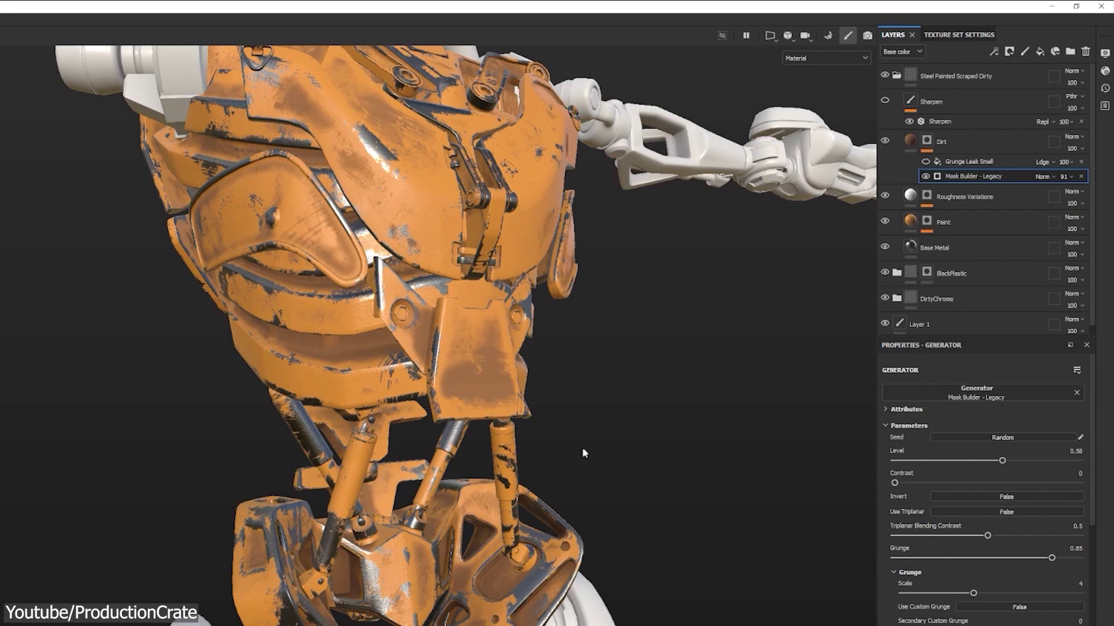
# Step: Lower the grunge scale of the Mask Builder - Legacy generator in the robot torso's Dirt layer mask
pyautogui.moveTo(955, 588); pyautogui.dragTo(924, 594)
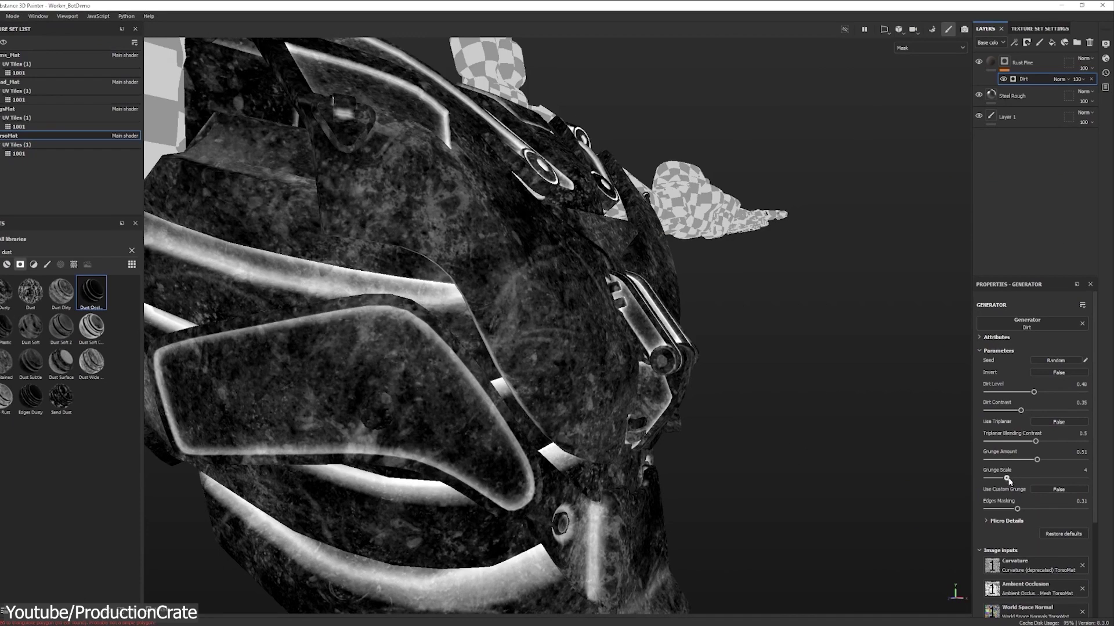
# Step: Raise the grunge scale of the Dirt generator that masks the Rust Fine layer
pyautogui.moveTo(1019, 480); pyautogui.dragTo(1029, 479)
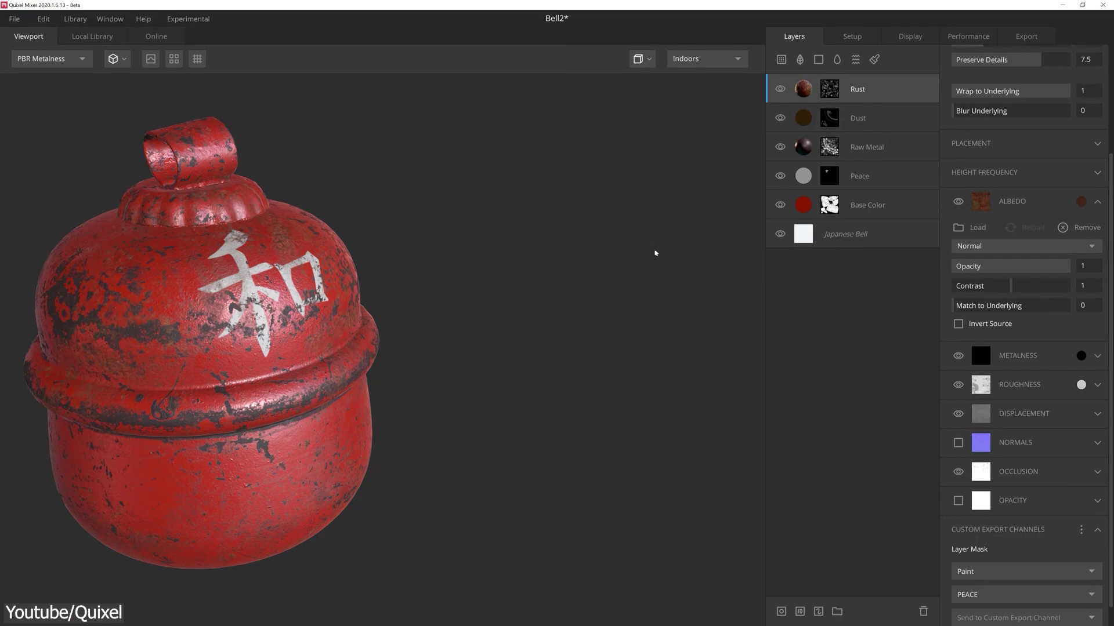
pyautogui.click(109, 19)
pyautogui.click(148, 63)
pyautogui.click(722, 259)
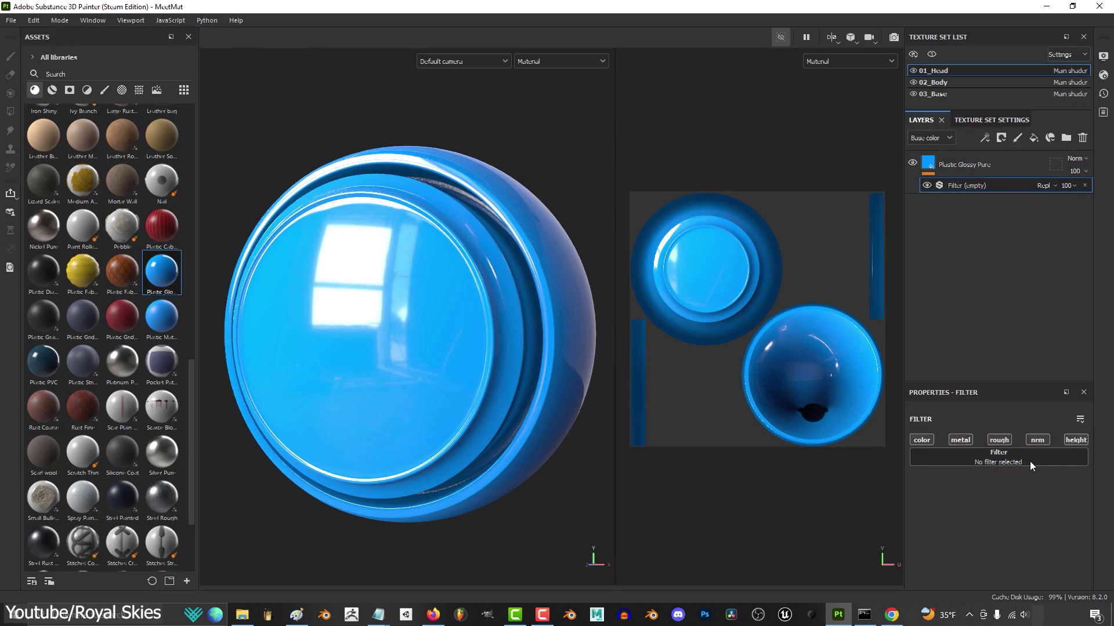
# Step: Search the filters for "gal" and assign the first match to the empty filter on the Plastic Glossy Pure layer
pyautogui.click(1029, 461)
pyautogui.write('gal')
pyautogui.click(962, 334)
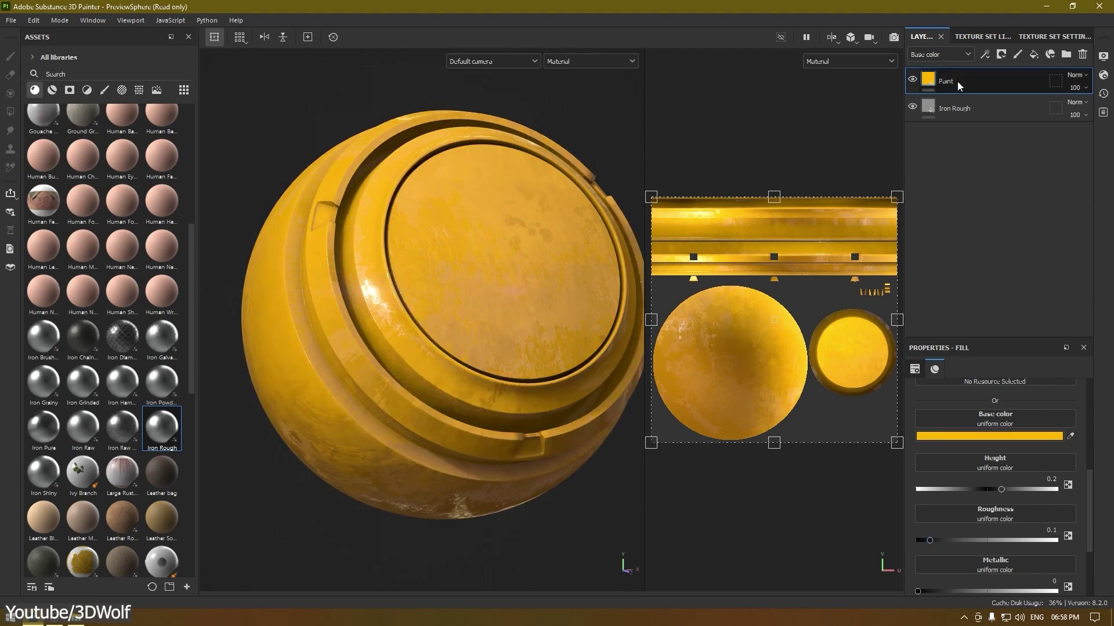
# Step: Add a filter to the yellow Paint layer, search for "matfx" and assign the MatFx Peeling Paint filter
pyautogui.rightClick(957, 82)
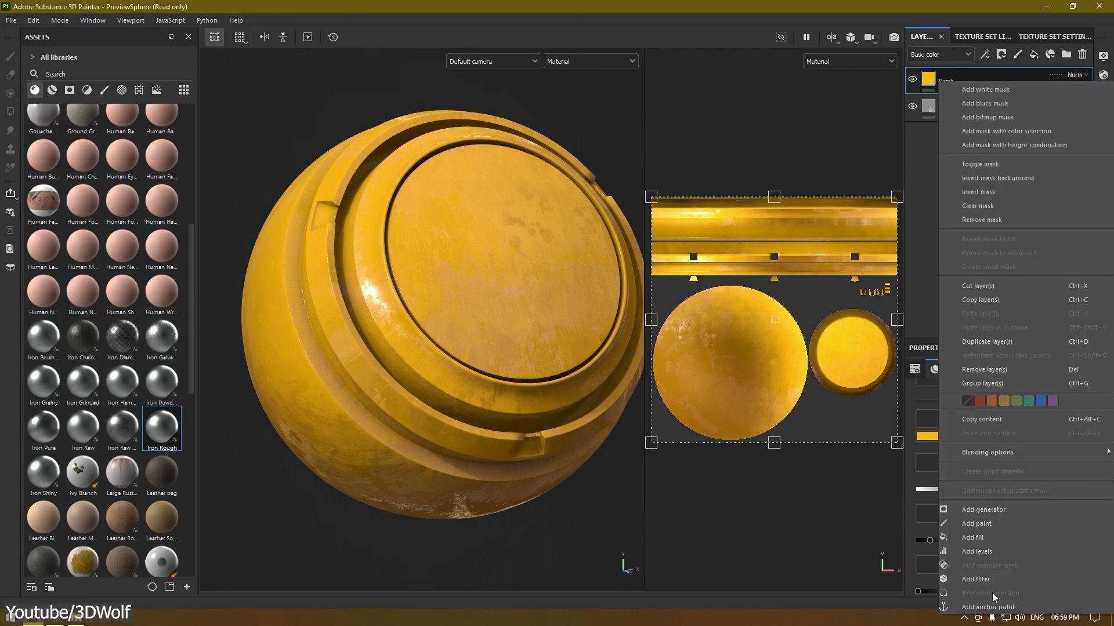
pyautogui.click(983, 583)
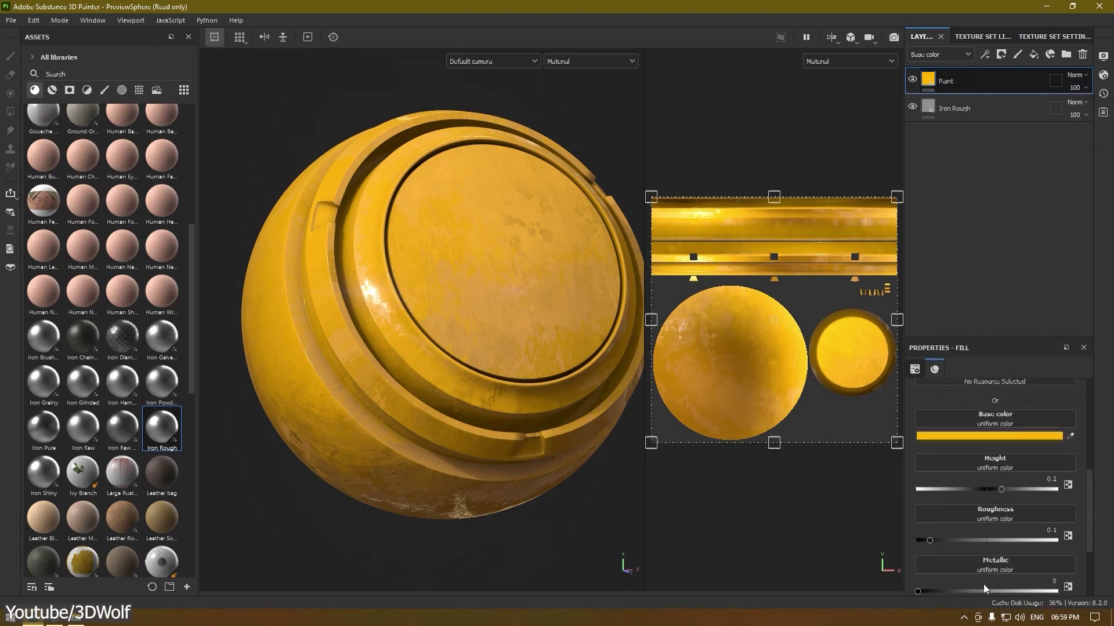
pyautogui.click(983, 410)
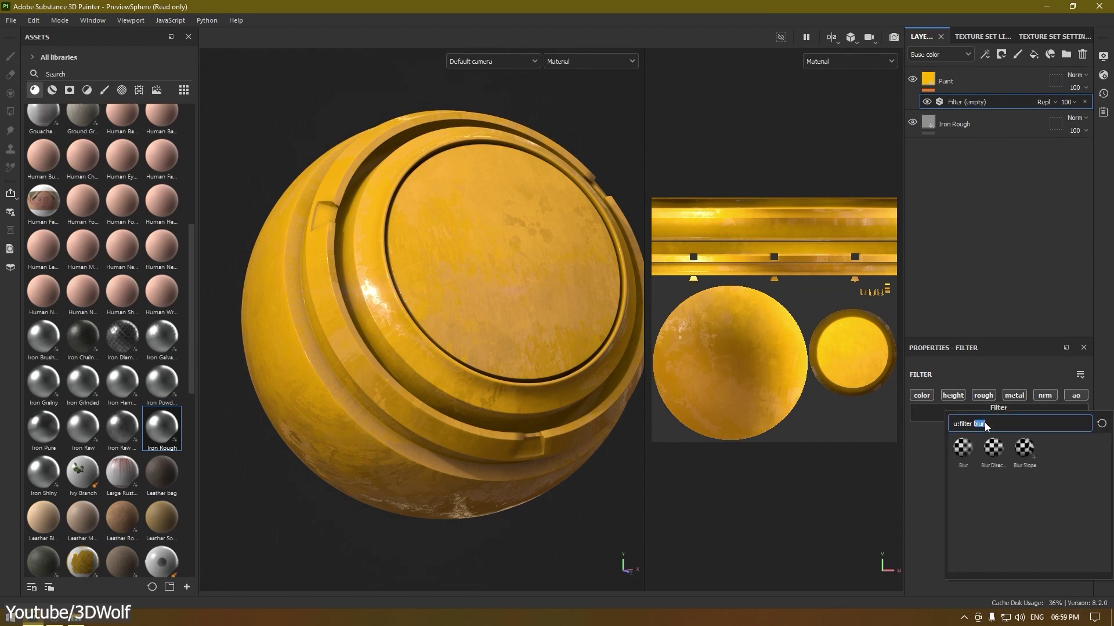
pyautogui.write('matf')
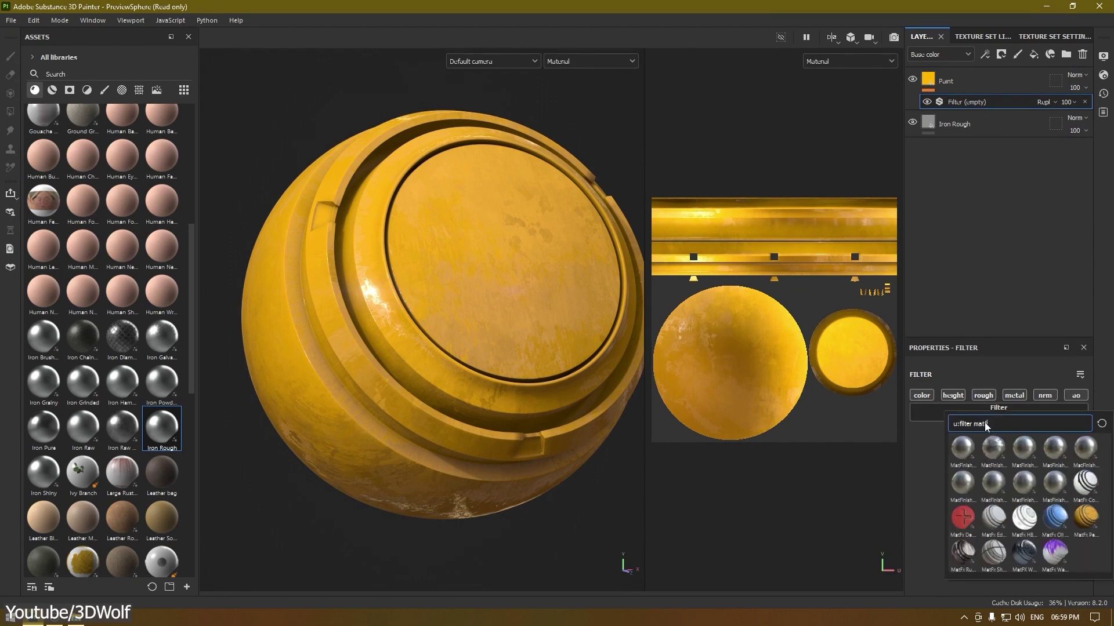
pyautogui.write('x')
pyautogui.moveTo(969, 487)
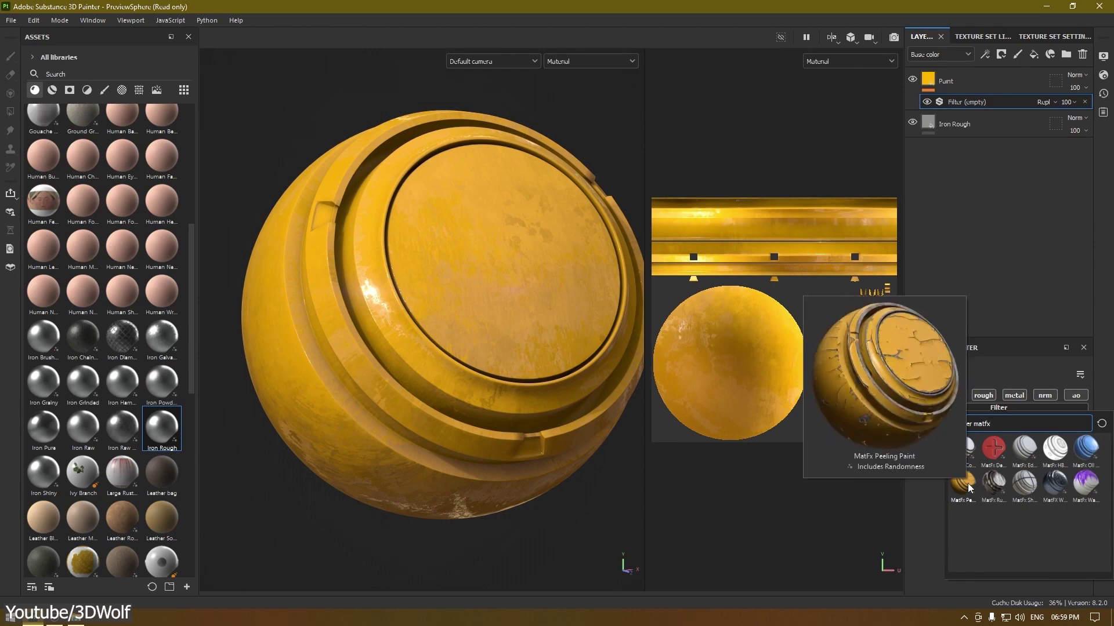
pyautogui.click(967, 486)
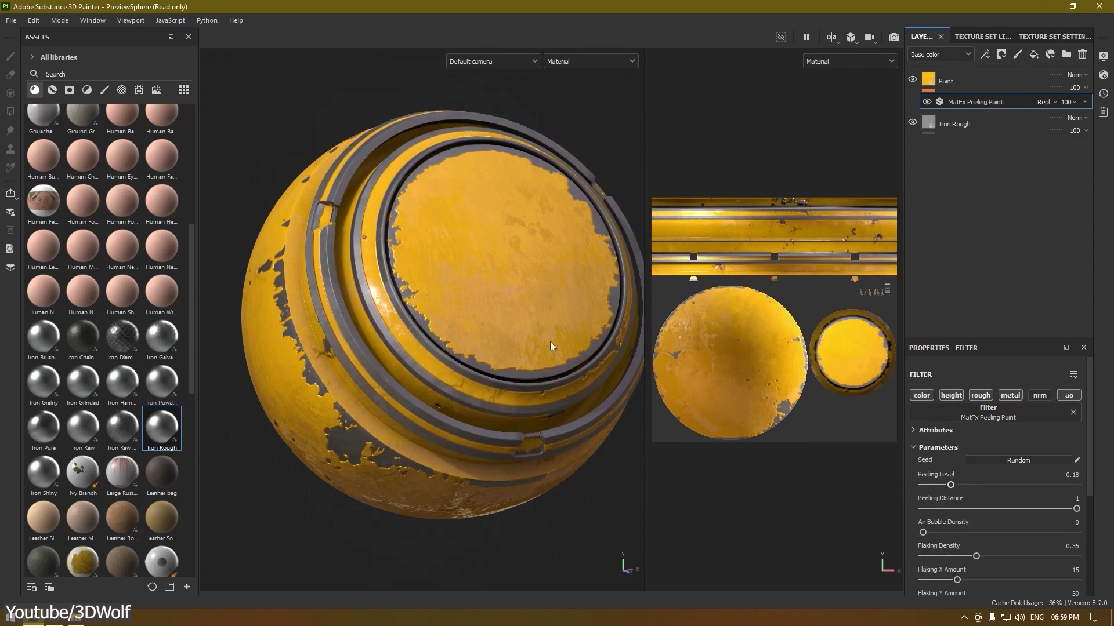
pyautogui.keyDown('alt'); pyautogui.moveTo(440, 199); pyautogui.dragTo(471, 260); pyautogui.keyUp('alt')
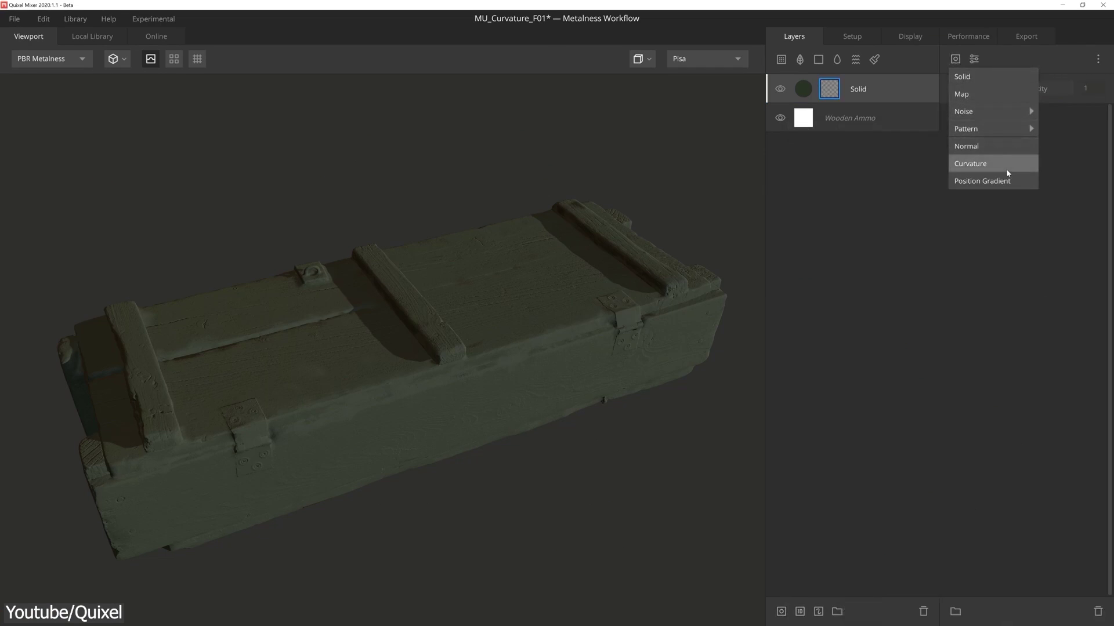
# Step: Add a Curvature component to the Solid layer's mask and display the layer mask on the wooden ammo box
pyautogui.click(1007, 168)
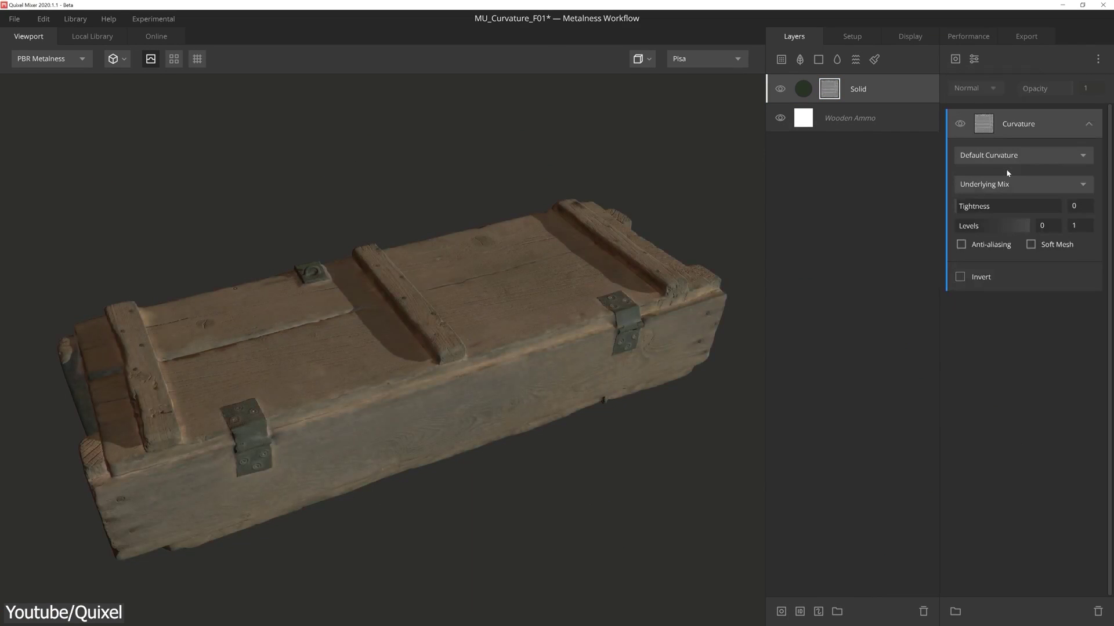
pyautogui.press('m')
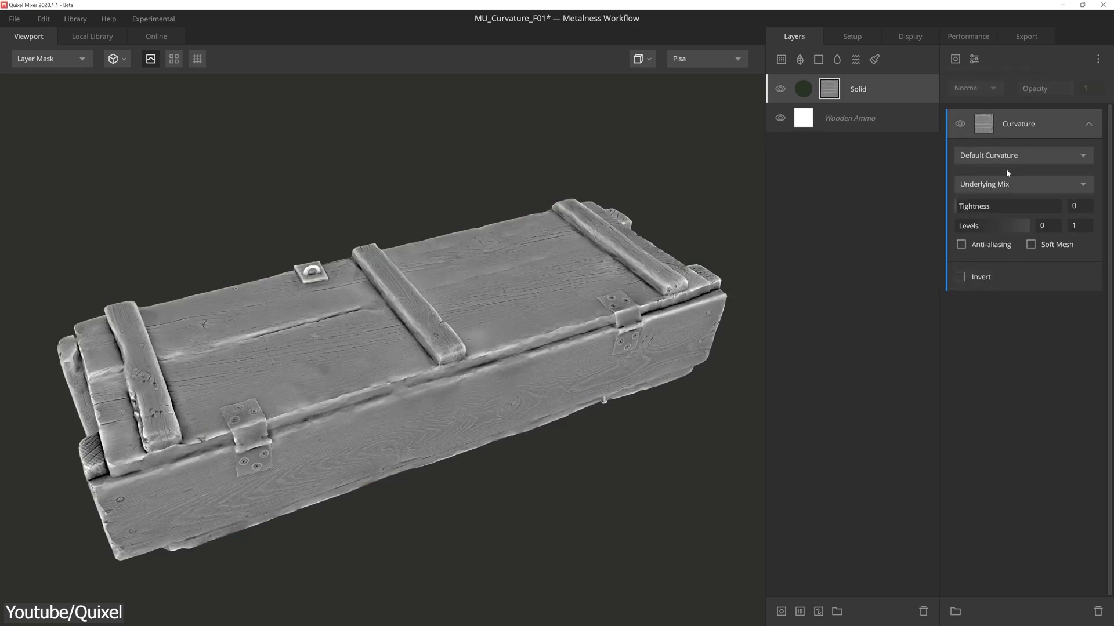
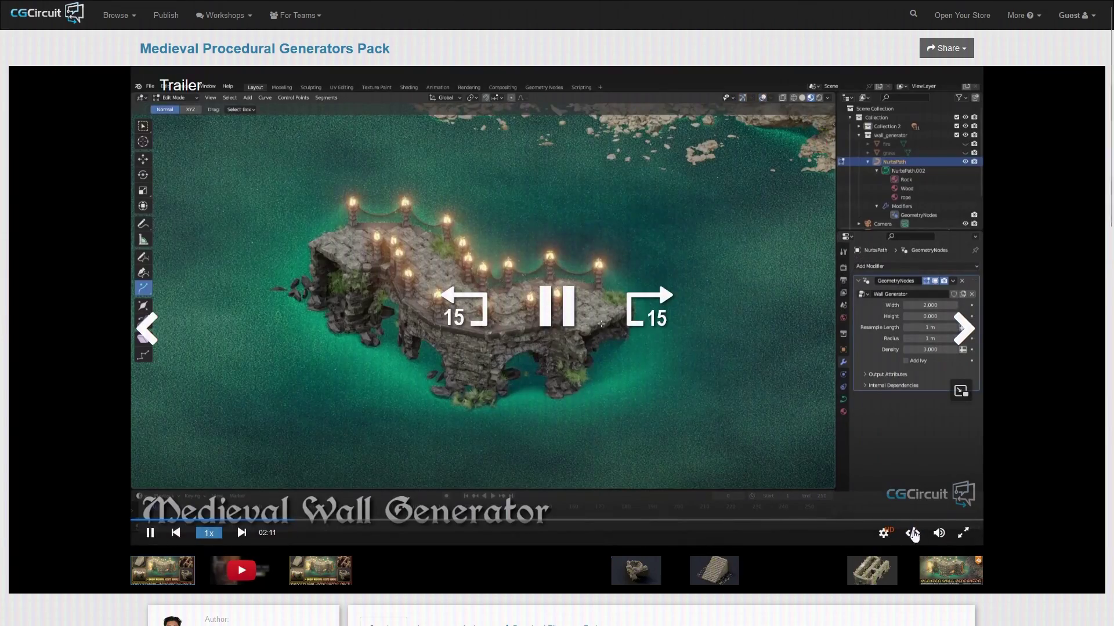
# Step: Open the embed options of the Medieval Procedural Generators Pack trailer on CGCircuit and dismiss them
pyautogui.click(913, 533)
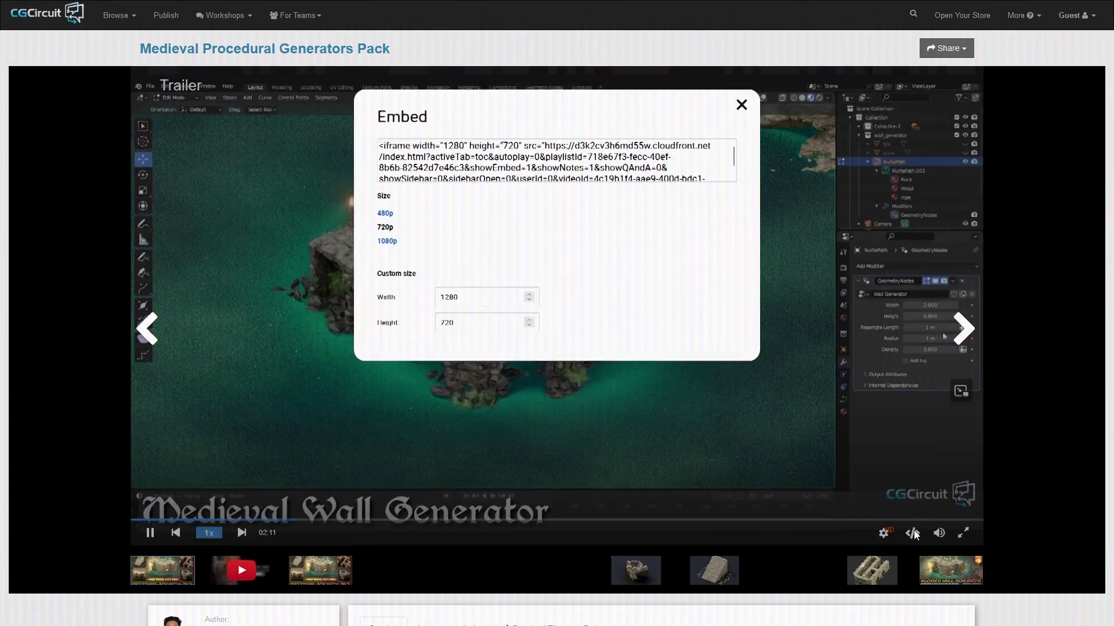
pyautogui.press('Escape')
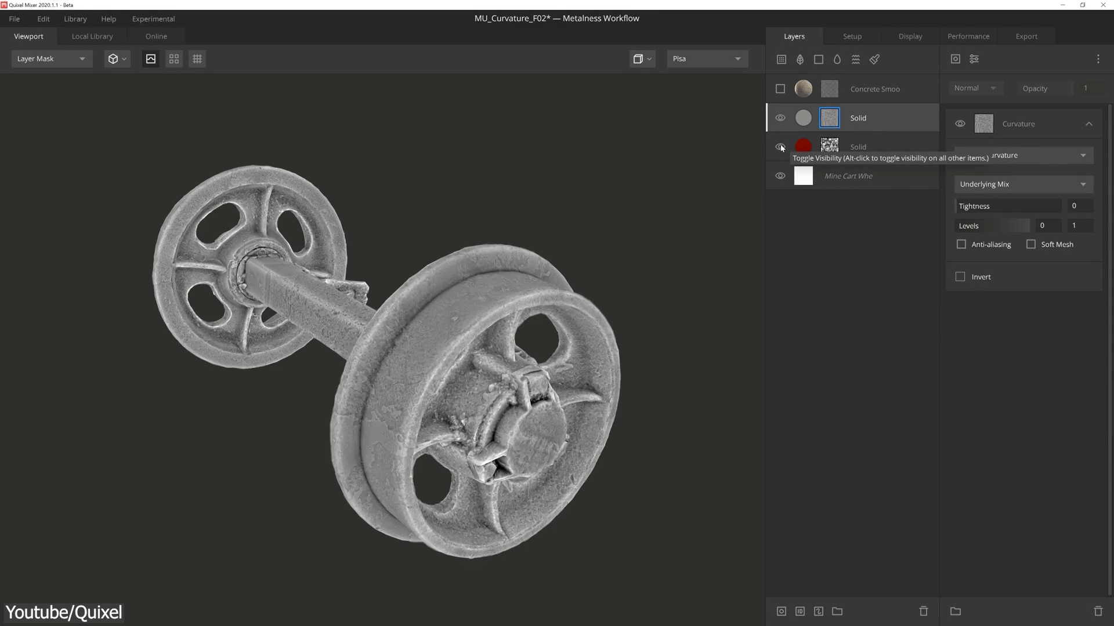
pyautogui.moveTo(520, 331); pyautogui.dragTo(530, 312)
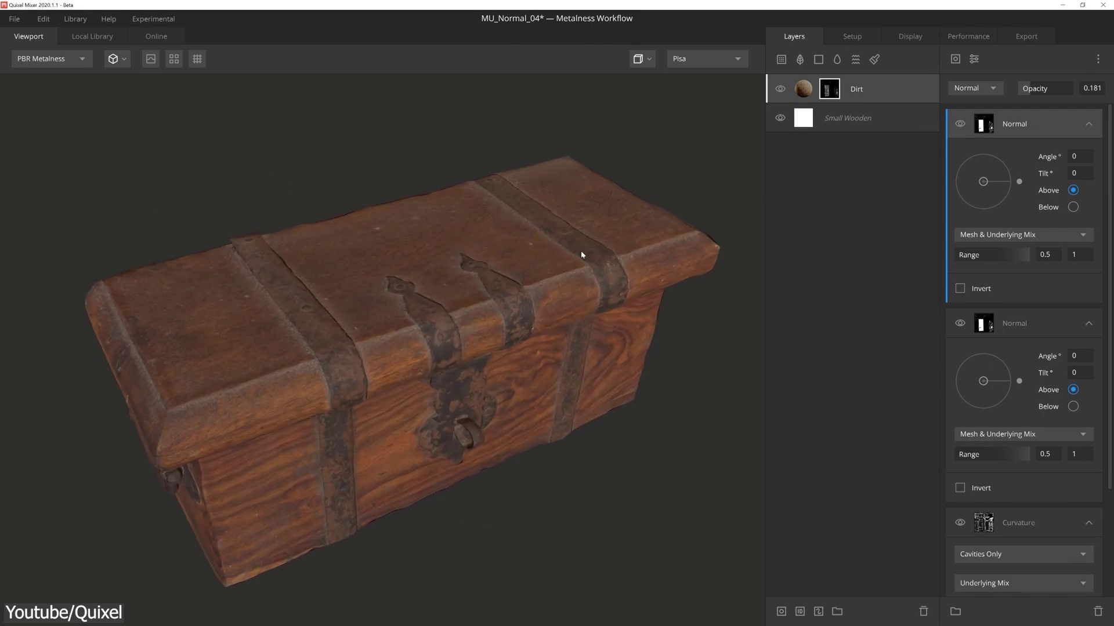
# Step: Reduce the tilt of the Normal component in the wooden chest's Dirt layer mask, bringing its direction back to the dial's centre
pyautogui.moveTo(582, 251); pyautogui.dragTo(640, 230)
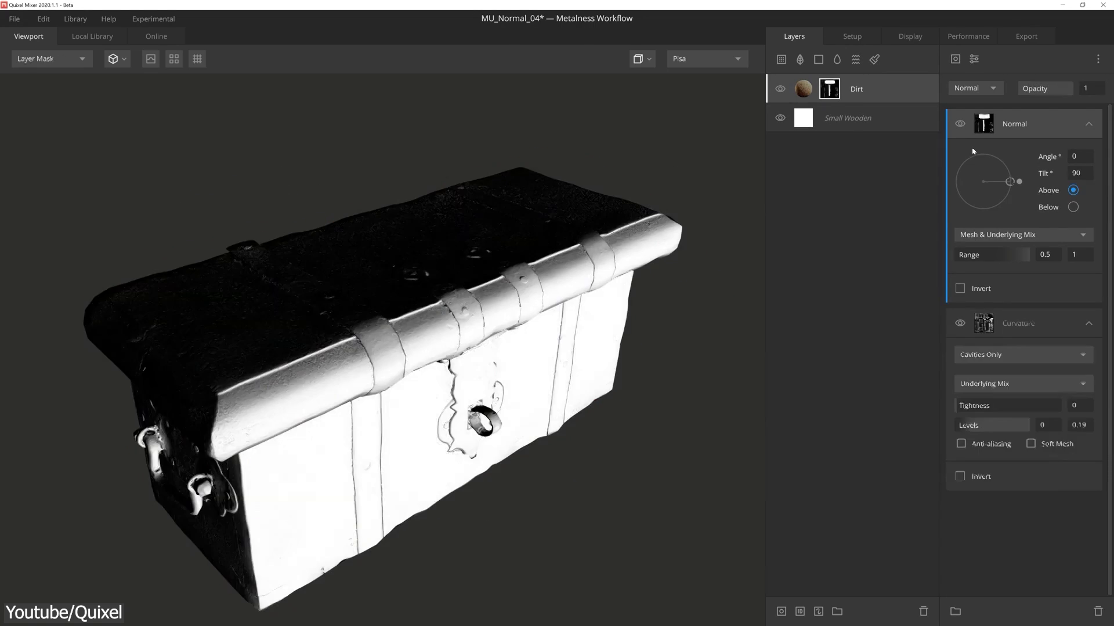
pyautogui.moveTo(1009, 181); pyautogui.dragTo(983, 182)
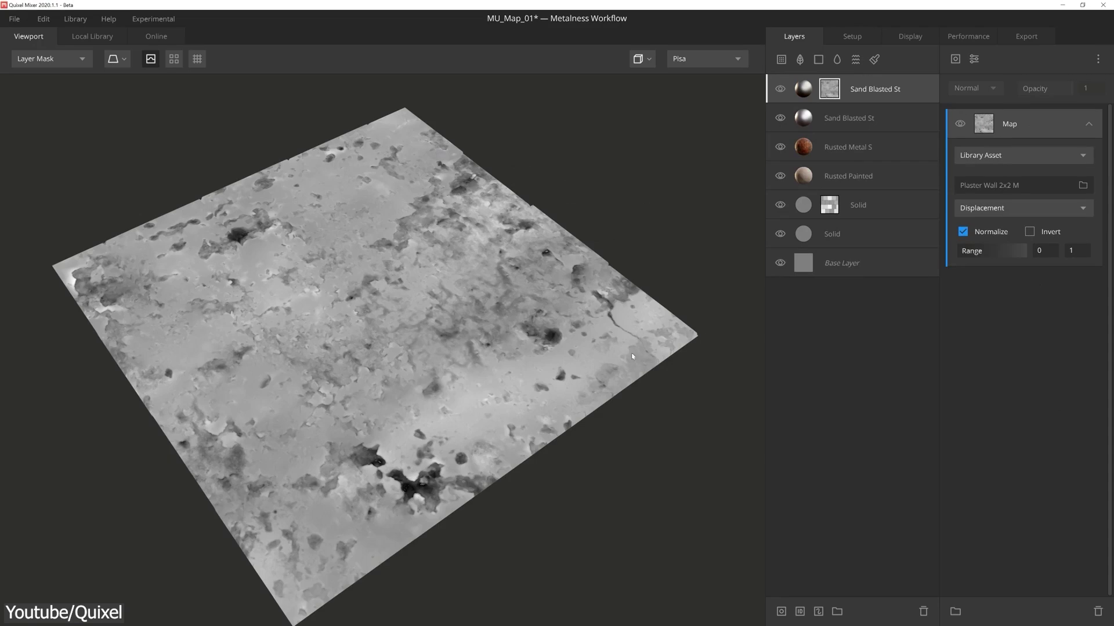
pyautogui.moveTo(586, 353); pyautogui.dragTo(562, 364)
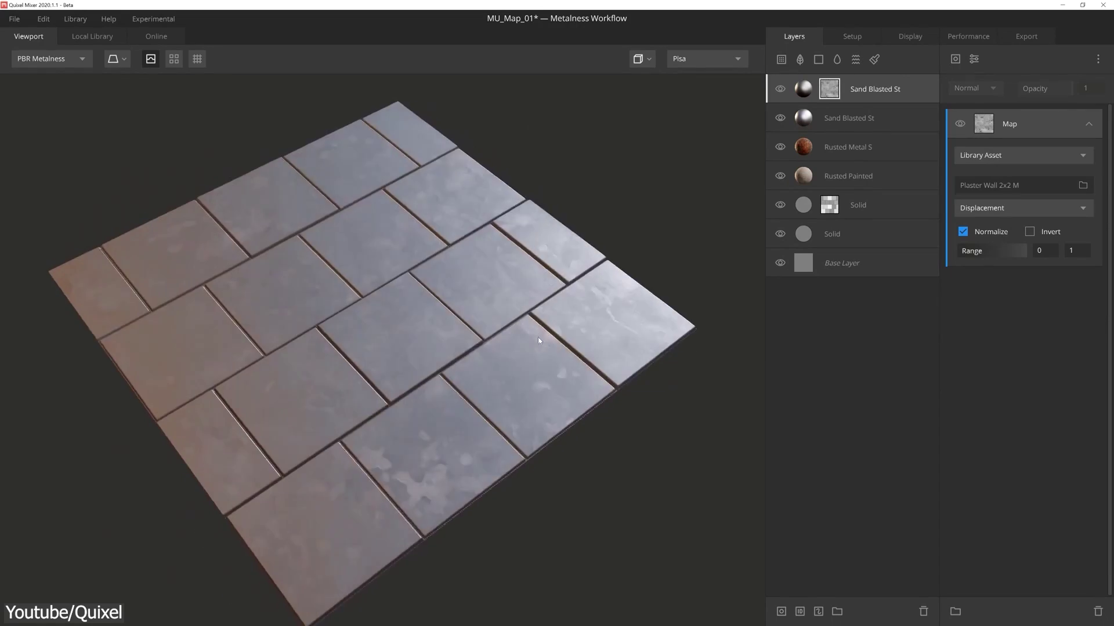
pyautogui.moveTo(538, 341); pyautogui.dragTo(567, 360)
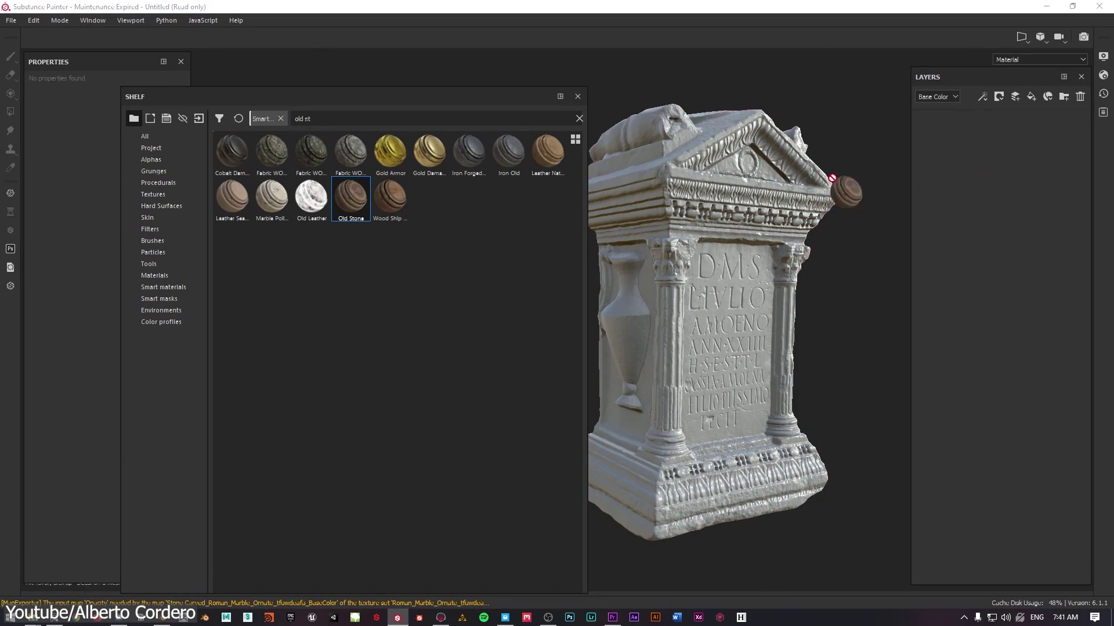
# Step: Apply the Old Stone smart material to the Roman marble monument
pyautogui.moveTo(831, 178); pyautogui.dragTo(740, 198)
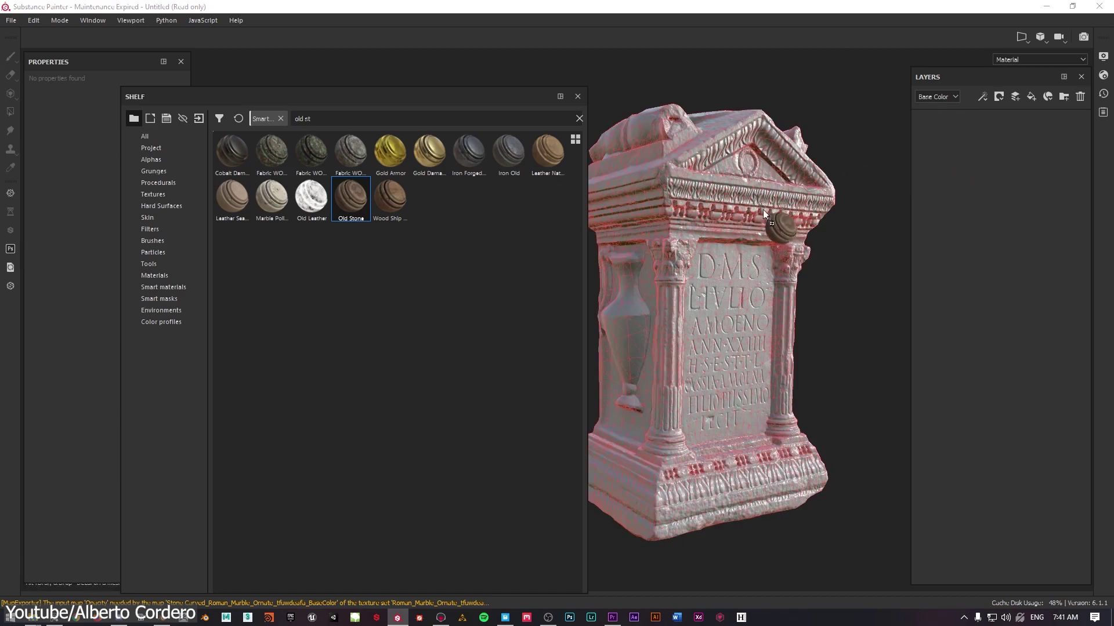
pyautogui.moveTo(780, 240); pyautogui.dragTo(780, 240)
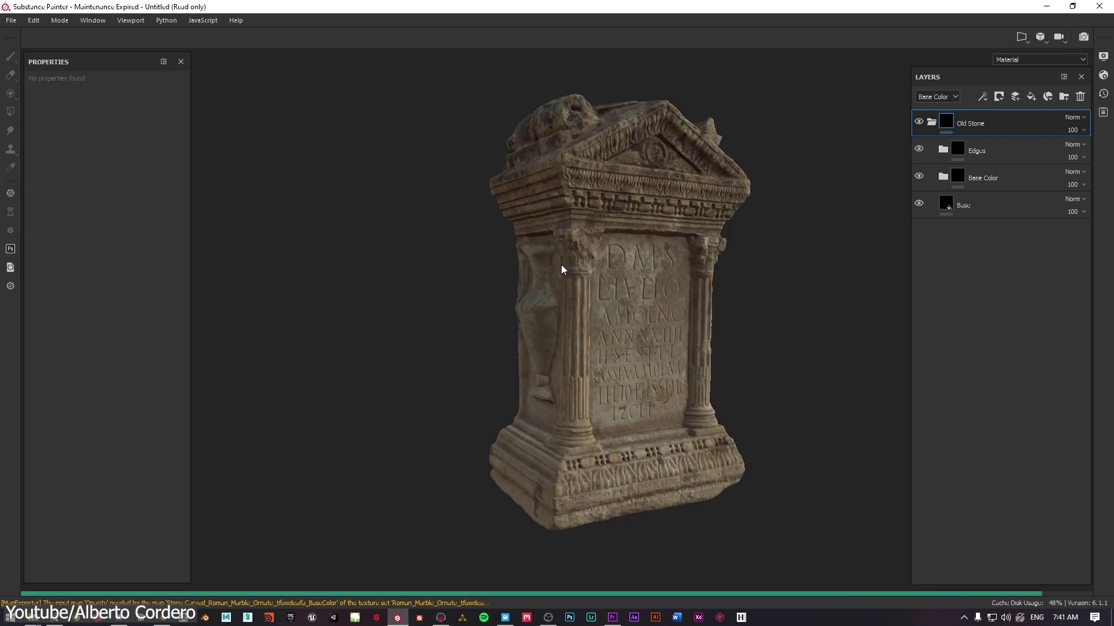
pyautogui.keyDown('alt'); pyautogui.moveTo(587, 213); pyautogui.dragTo(503, 247); pyautogui.keyUp('alt')
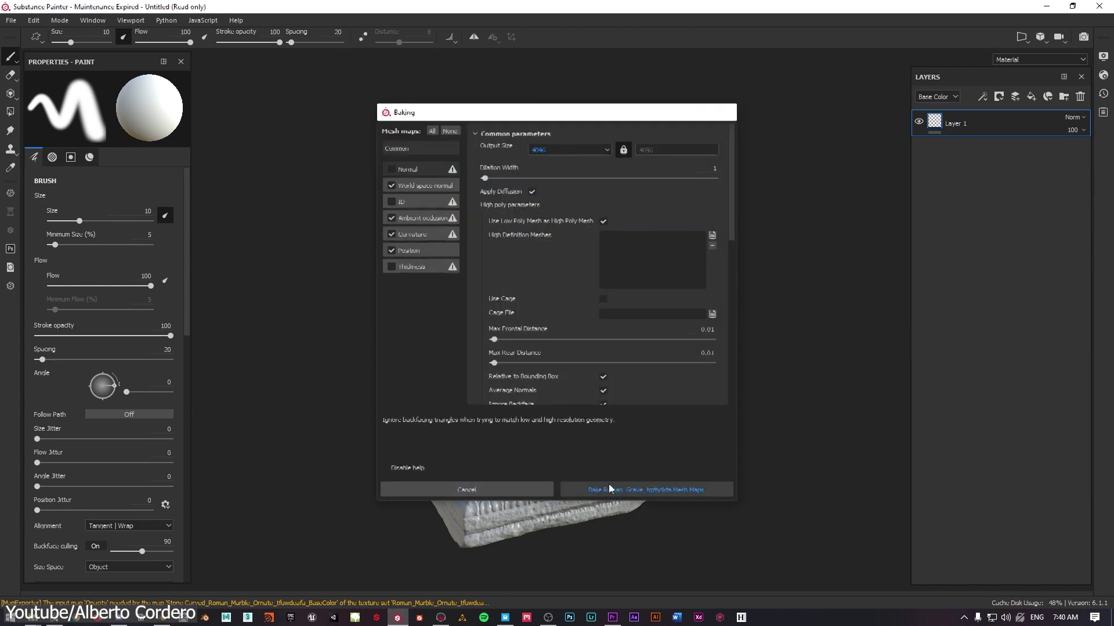
# Step: Bake the monument's world space normal, ambient occlusion, curvature and position maps at 4096
pyautogui.click(608, 484)
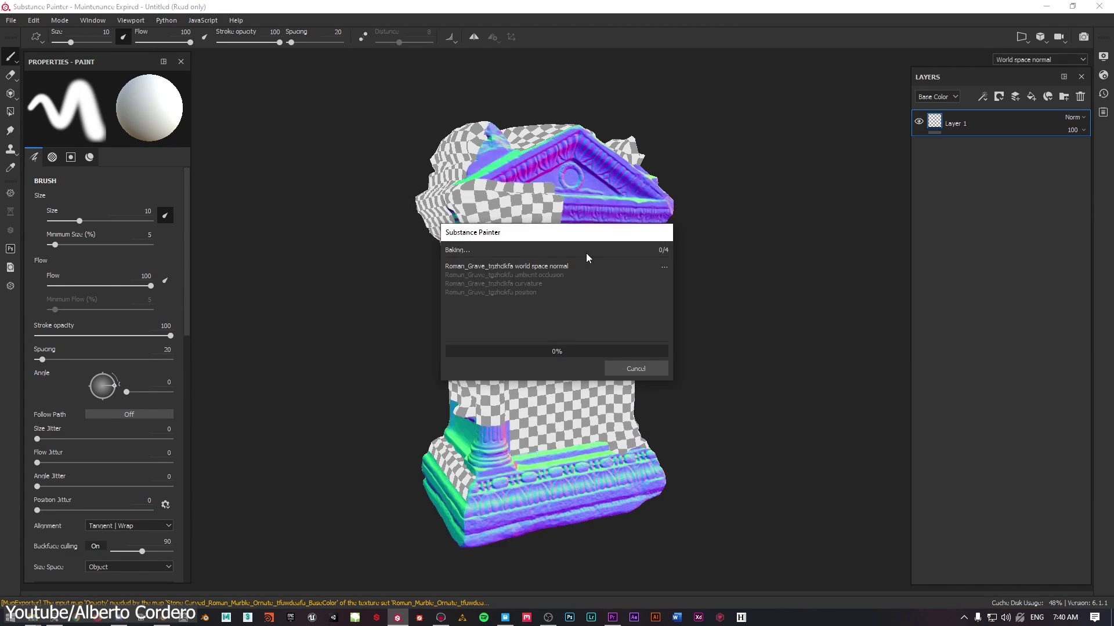
pyautogui.moveTo(517, 237); pyautogui.dragTo(808, 202)
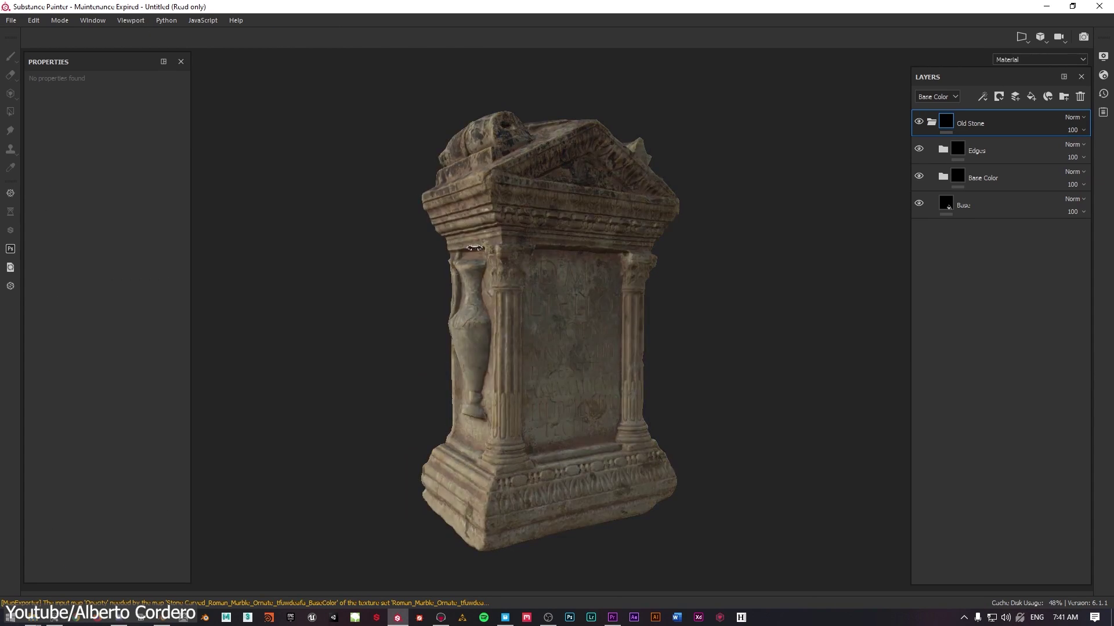
pyautogui.scroll(3, 511, 189)
pyautogui.keyDown('alt'); pyautogui.moveTo(512, 189); pyautogui.dragTo(603, 194); pyautogui.keyUp('alt')
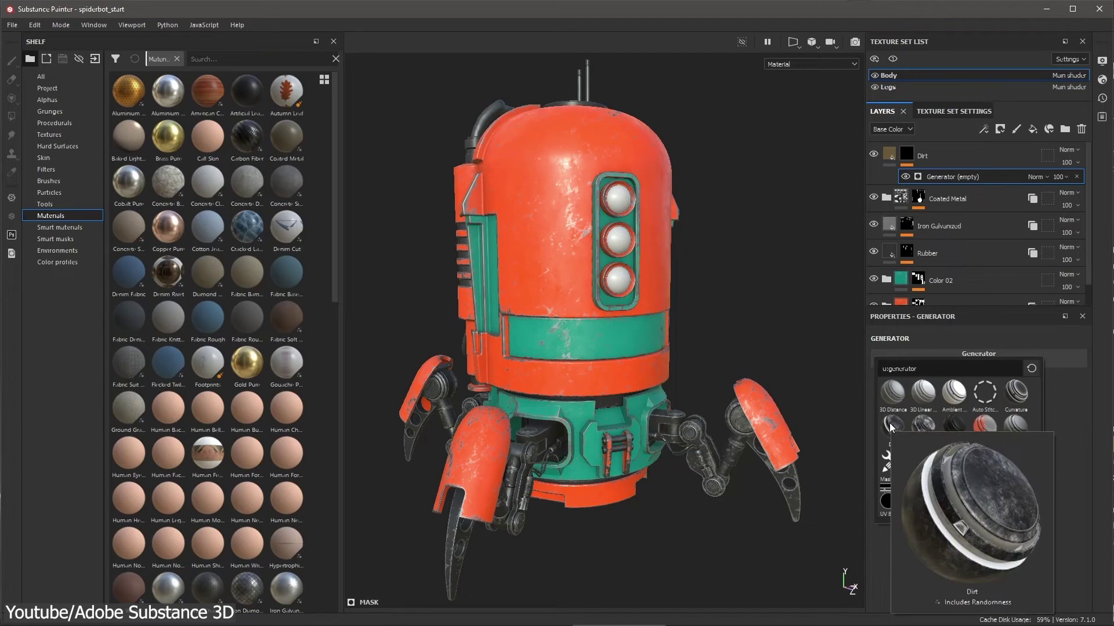
# Step: Assign the Dirt generator to the mask of the spider robot's Dirt layer
pyautogui.click(889, 423)
pyautogui.scroll(3, 738, 391)
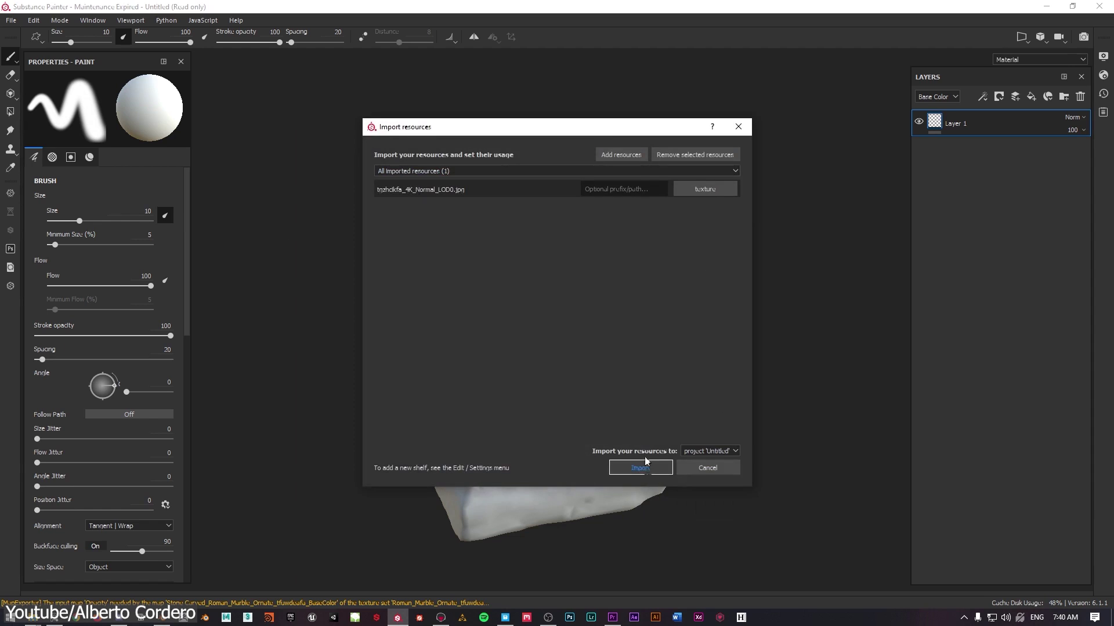
# Step: Import the monument's 4K normal map as a texture into the current project
pyautogui.click(645, 462)
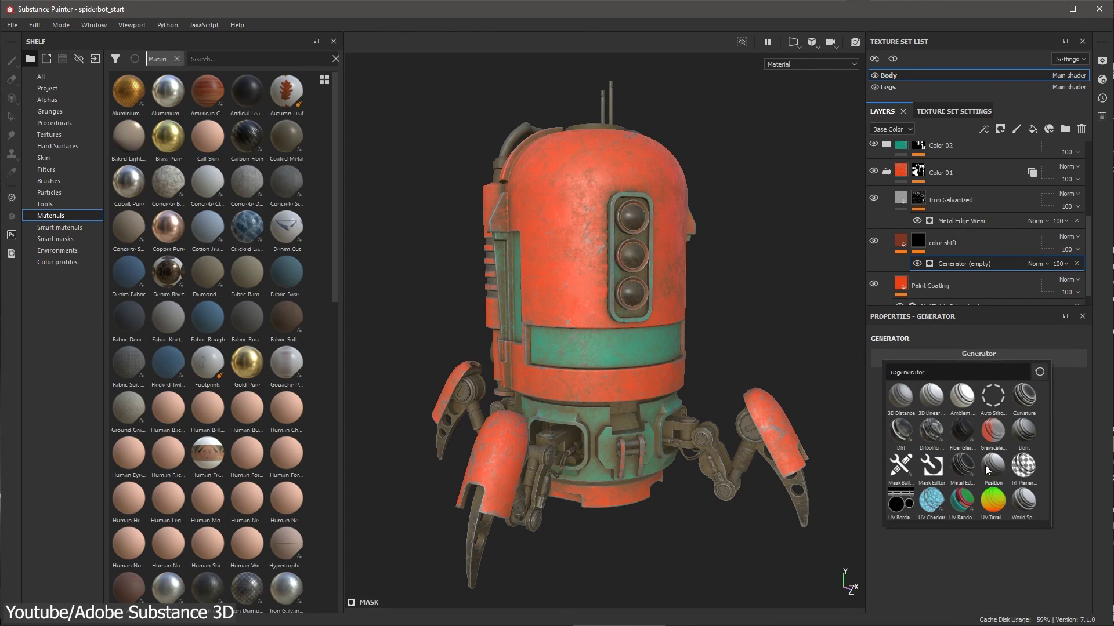
# Step: Assign the Position generator to the mask of the spider robot's color shift layer
pyautogui.moveTo(986, 466)
pyautogui.click(992, 467)
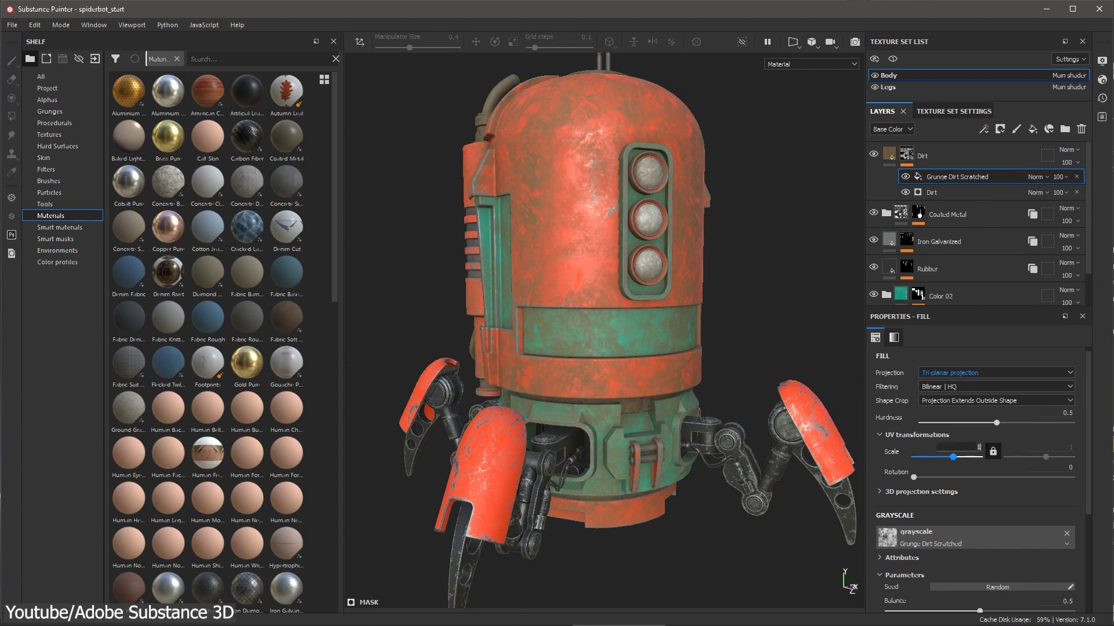
# Step: Set the scale of the Grunge Dirt Scratched fill in the Dirt layer's mask to 2
pyautogui.press('Return')
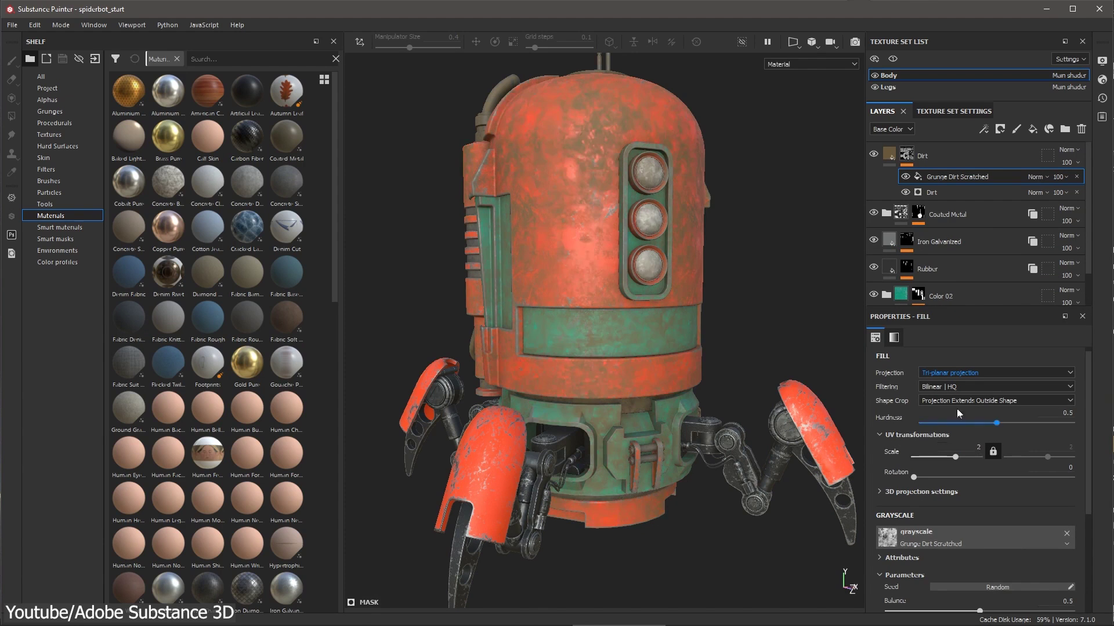
# Step: Try a balance of 0.77 on the Grunge Dirt Scratched fill and undo it
pyautogui.scroll(-3, 945, 449)
pyautogui.write('0.77')
pyautogui.press('Return')
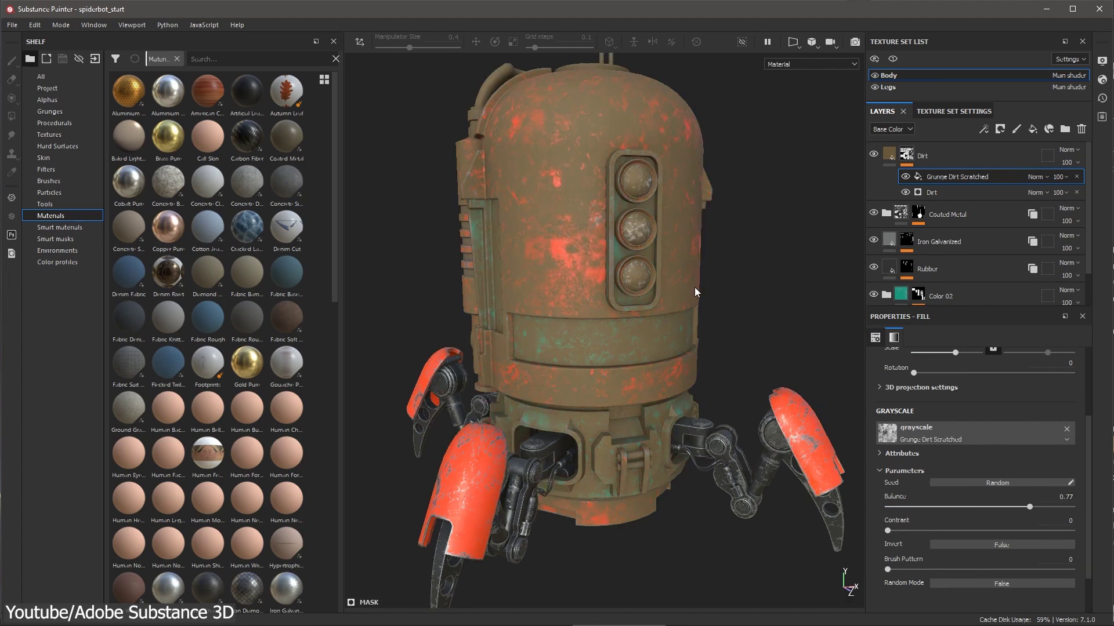
pyautogui.hotkey('ctrl', 'z')
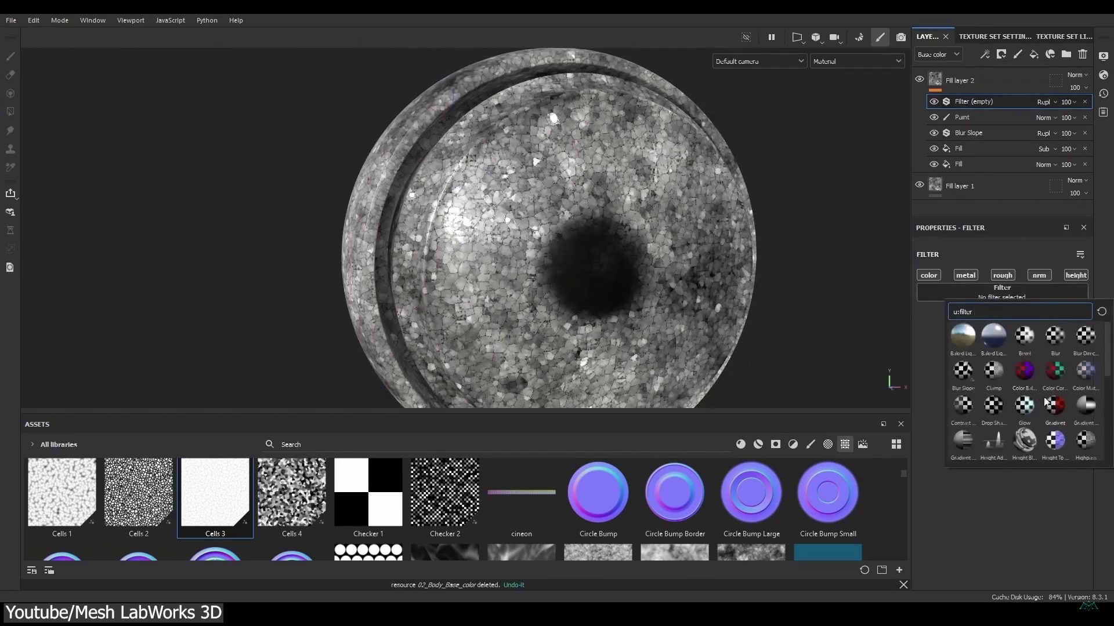
# Step: Assign the Gradient filter to the empty filter on Fill layer 2
pyautogui.click(1050, 404)
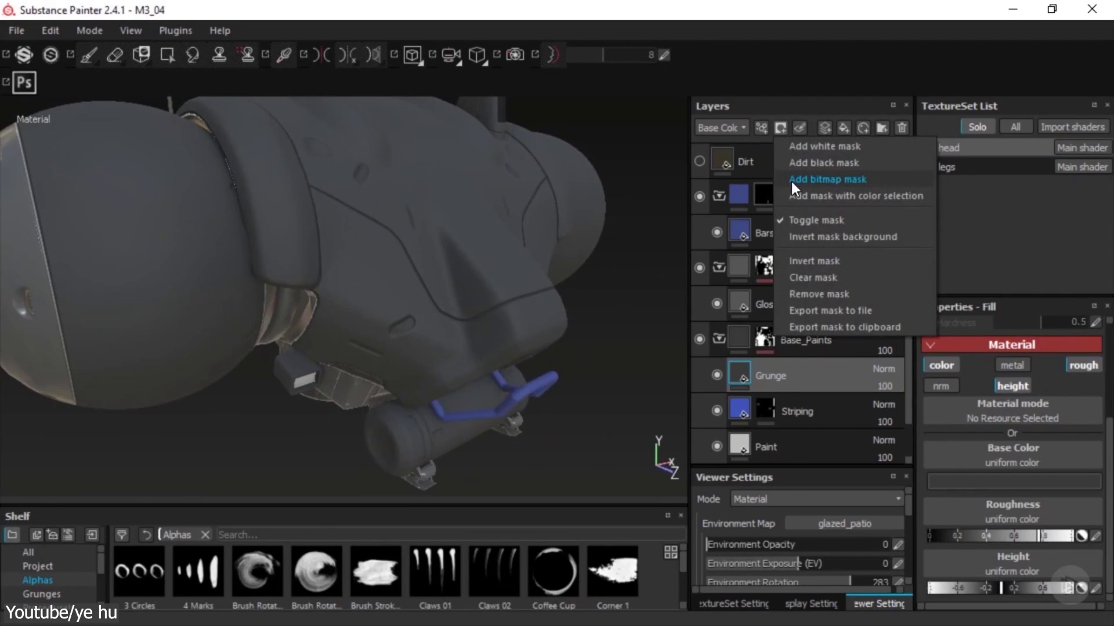
# Step: Add a bitmap mask using the Grunge 012 texture to the Grunge layer in the Base_Paints folder
pyautogui.click(791, 181)
pyautogui.write('grunge')
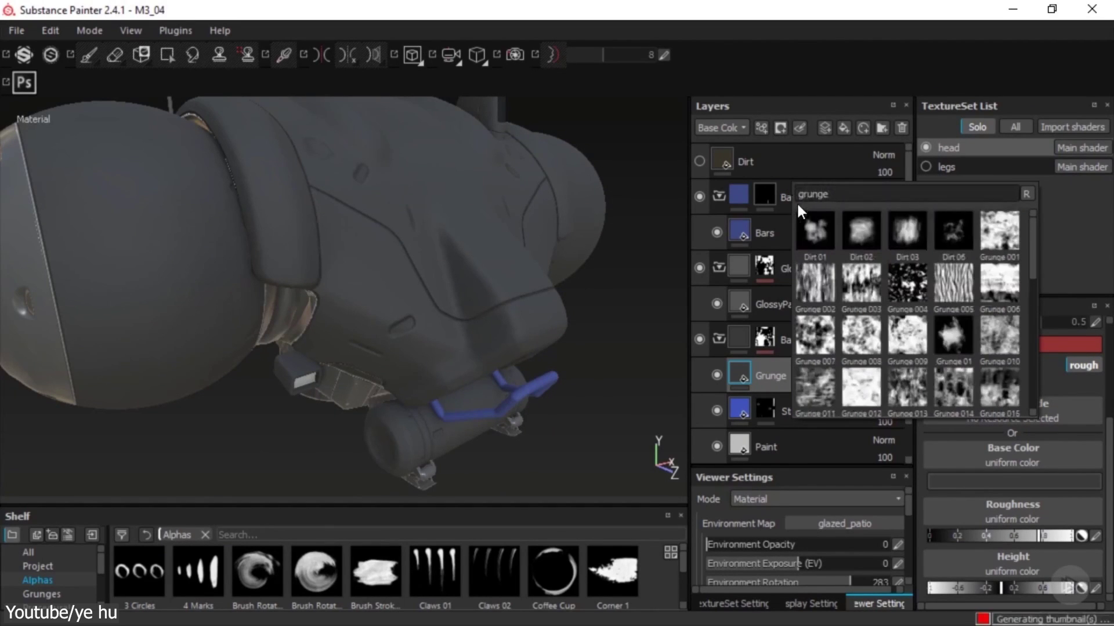
pyautogui.write(' 012')
pyautogui.click(798, 221)
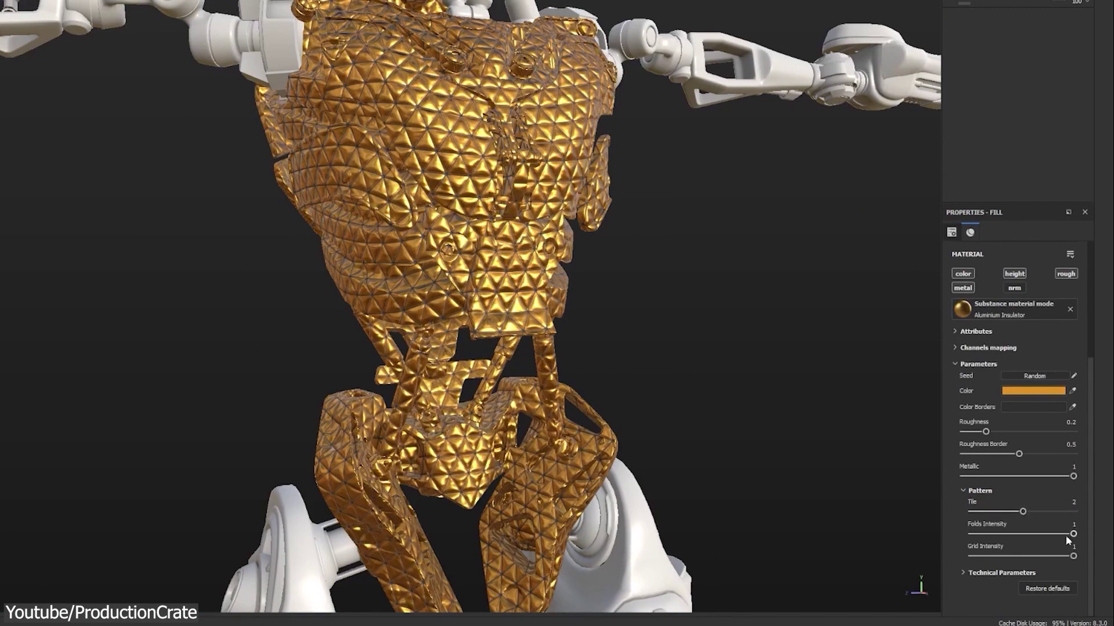
# Step: Lower the pattern's Folds Intensity to its minimum in the Aluminium Insulator fill on the robot torso
pyautogui.click(972, 535)
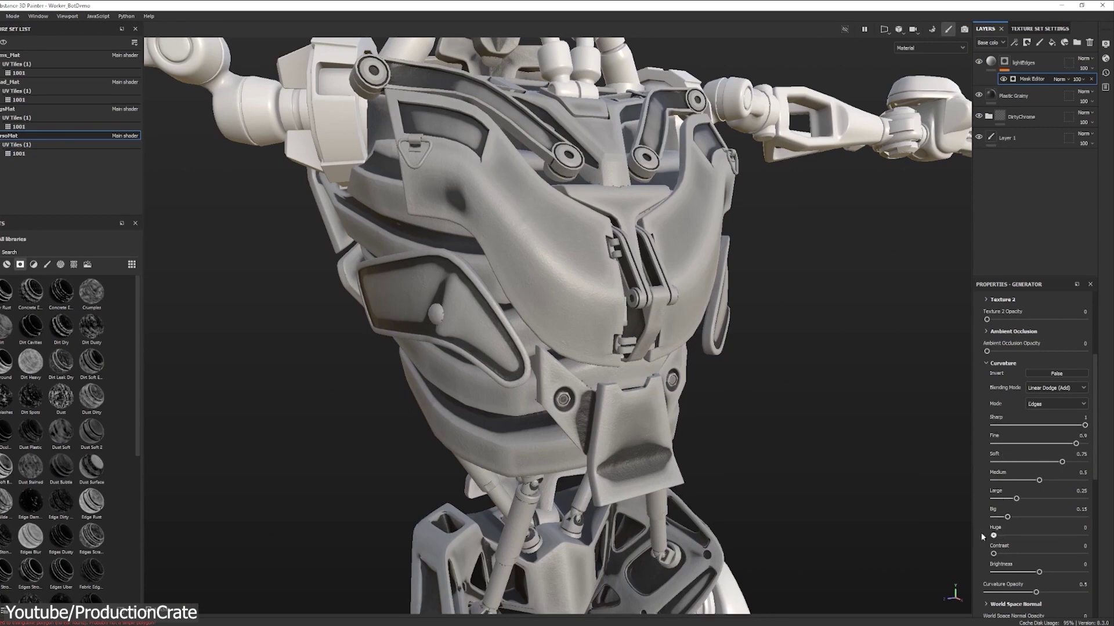
# Step: Reduce the Large curvature setting in the Mask Editor generator of the robot's edge layer
pyautogui.moveTo(1017, 498)
pyautogui.mouseDown()
pyautogui.moveTo(989, 499)
pyautogui.moveTo(990, 462)
pyautogui.mouseUp()
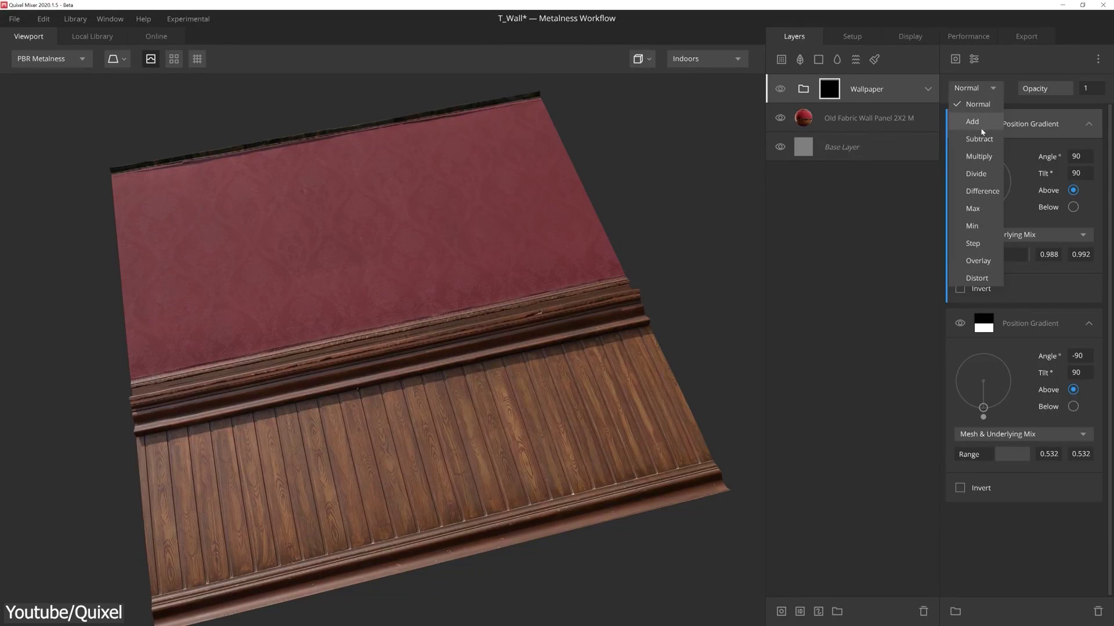
# Step: Set the upper Position Gradient in the Wallpaper folder's mask to Add blending and put an Invert modifier above it
pyautogui.click(972, 121)
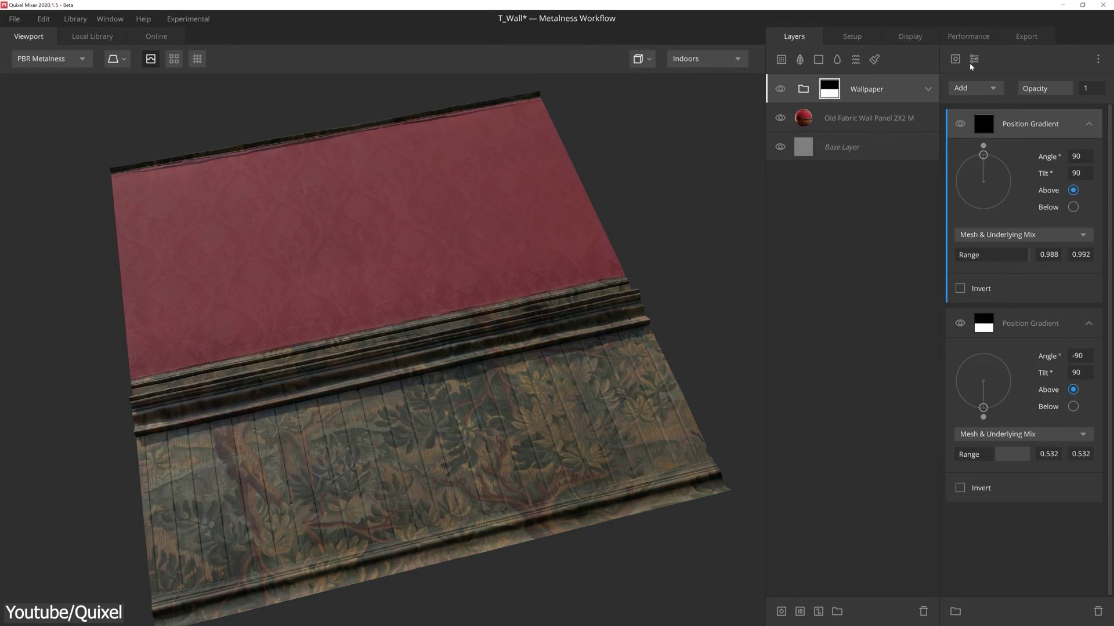
pyautogui.click(974, 60)
pyautogui.click(986, 111)
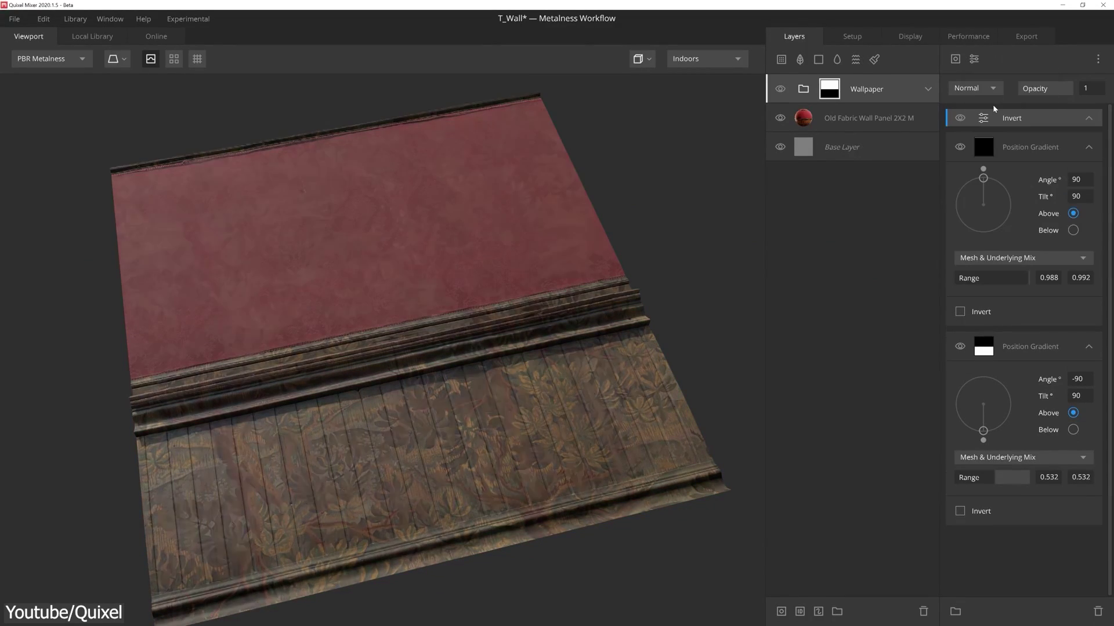
pyautogui.moveTo(587, 281); pyautogui.dragTo(487, 231)
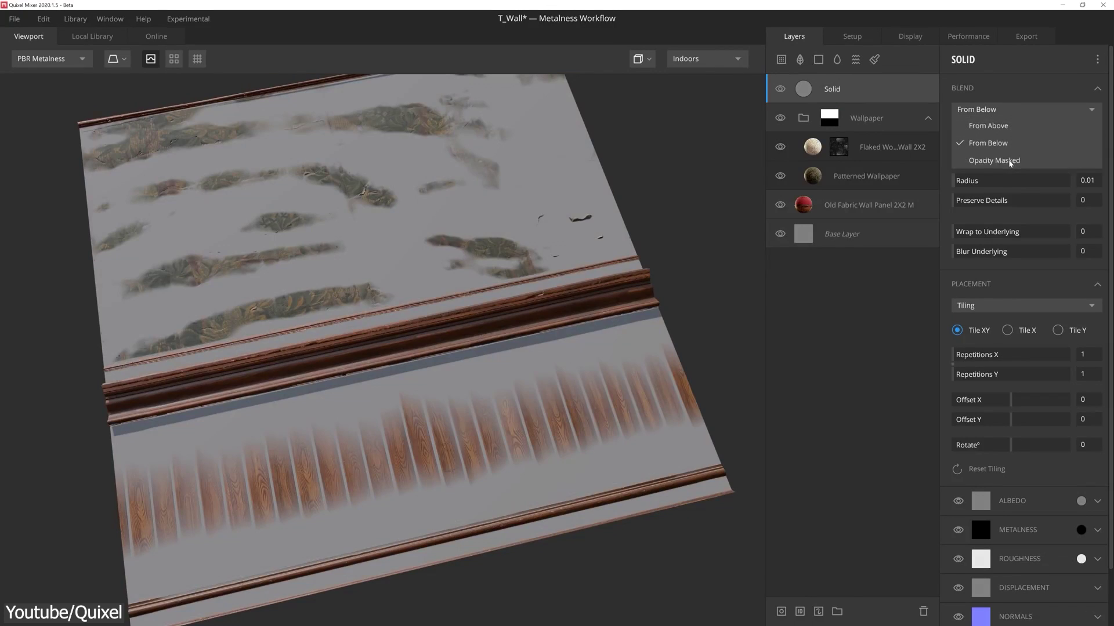
# Step: Set the Solid layer's blend mode to Opacity Masked and its Wrap to Underlying to 1
pyautogui.click(995, 161)
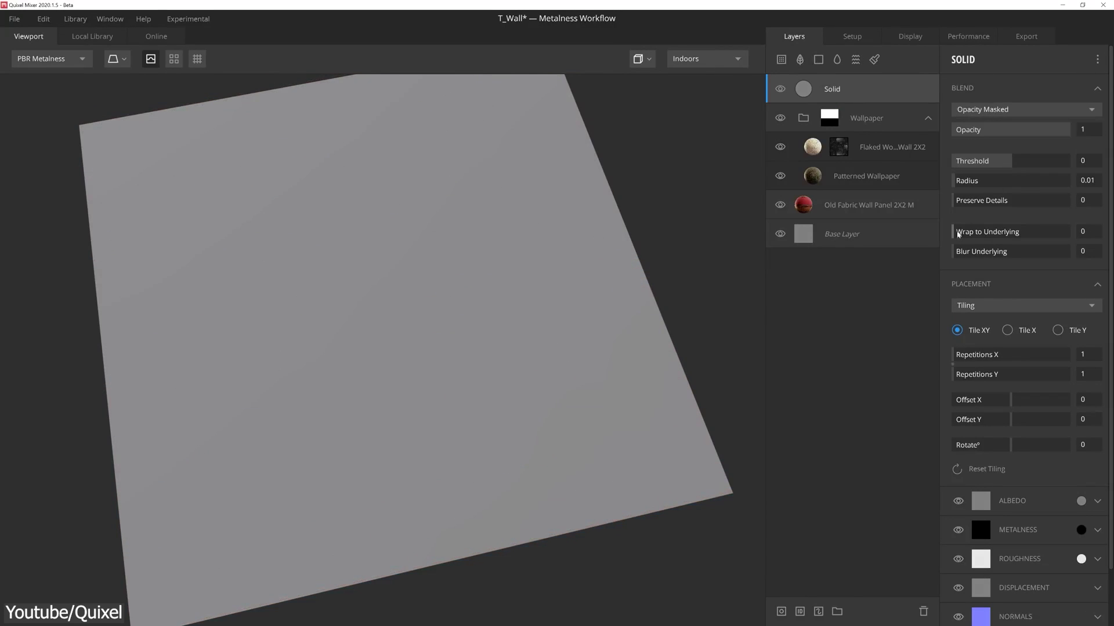
pyautogui.moveTo(957, 234); pyautogui.dragTo(1071, 232)
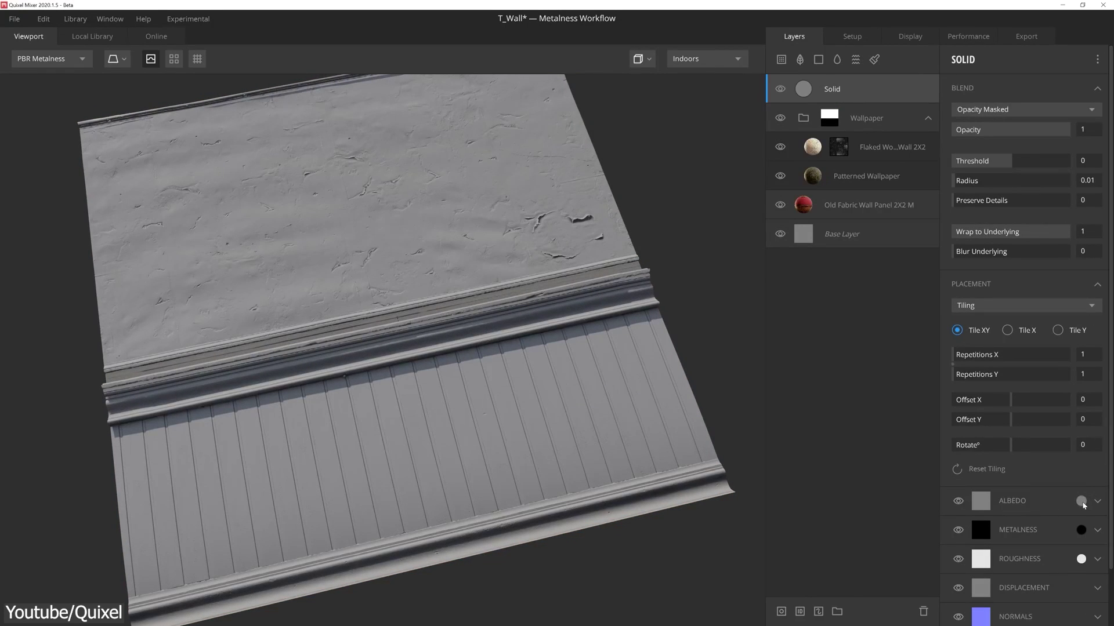
# Step: Change the Solid layer's albedo to a dark reddish brown, hex 3F231E, and apply it
pyautogui.click(1081, 502)
pyautogui.click(557, 398)
pyautogui.click(465, 366)
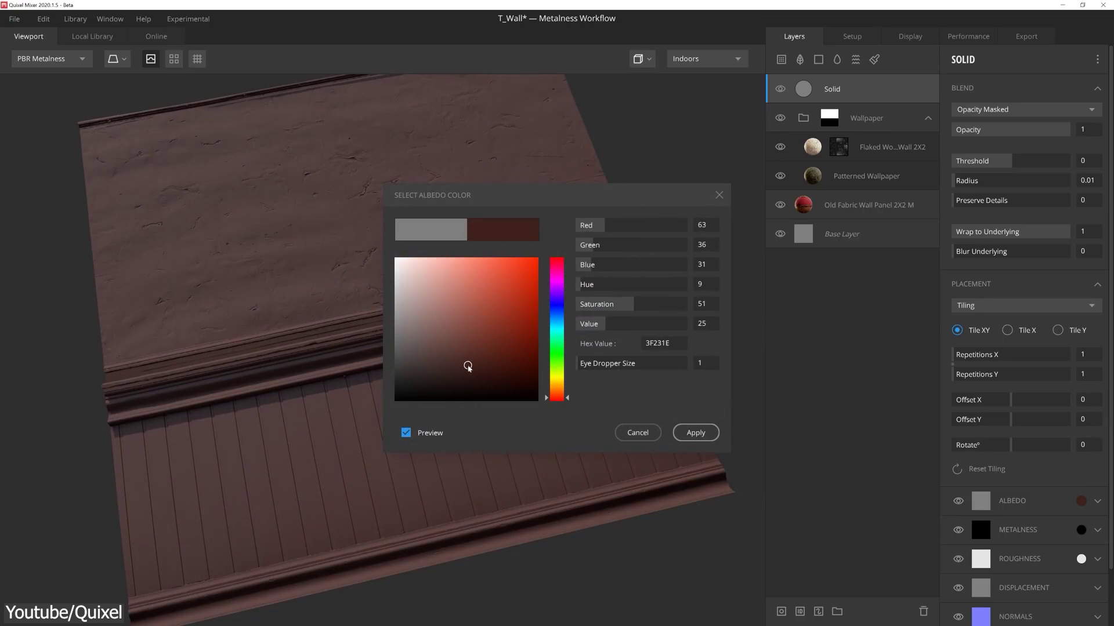
pyautogui.click(694, 434)
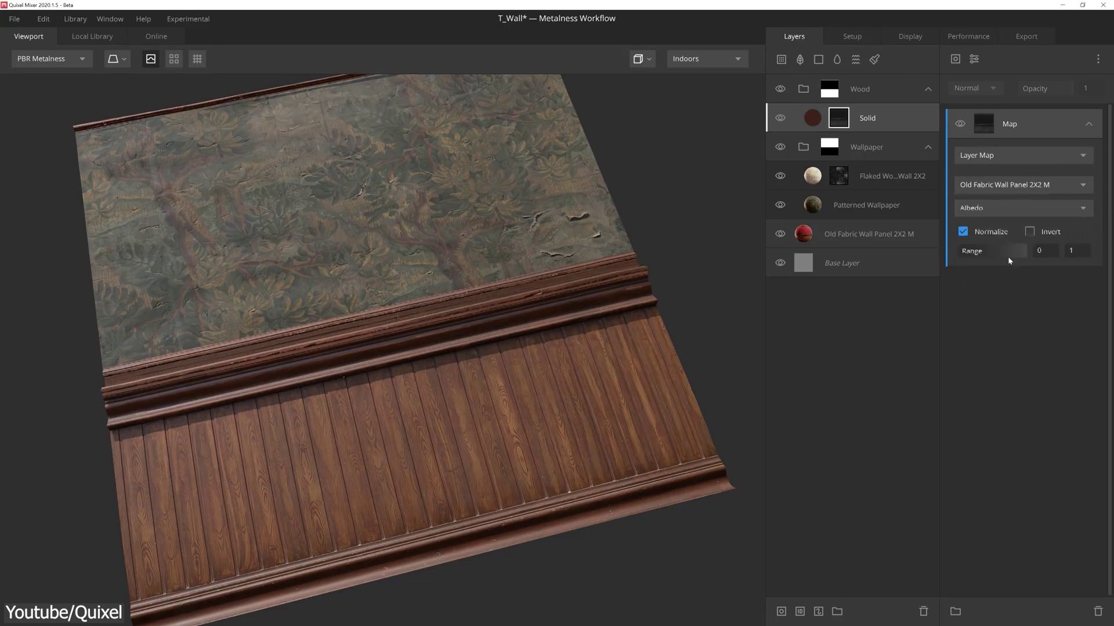
# Step: Switch the Solid layer's mask map to the Roughness of Old Fabric Wall Panel 2X2 M and invert it
pyautogui.click(1003, 207)
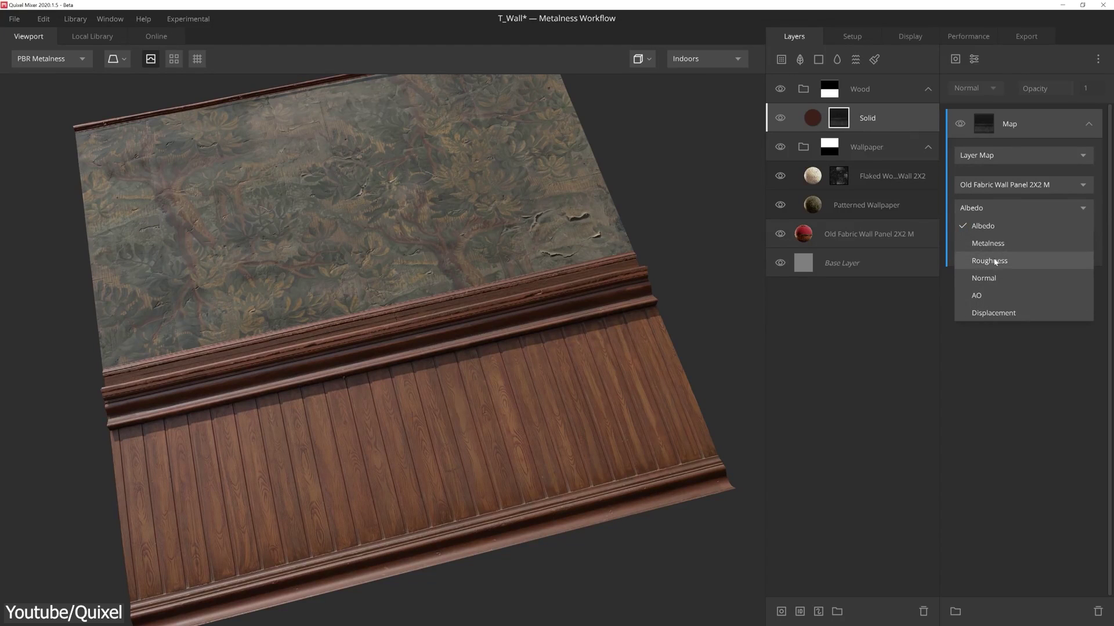
pyautogui.click(994, 259)
pyautogui.click(1030, 232)
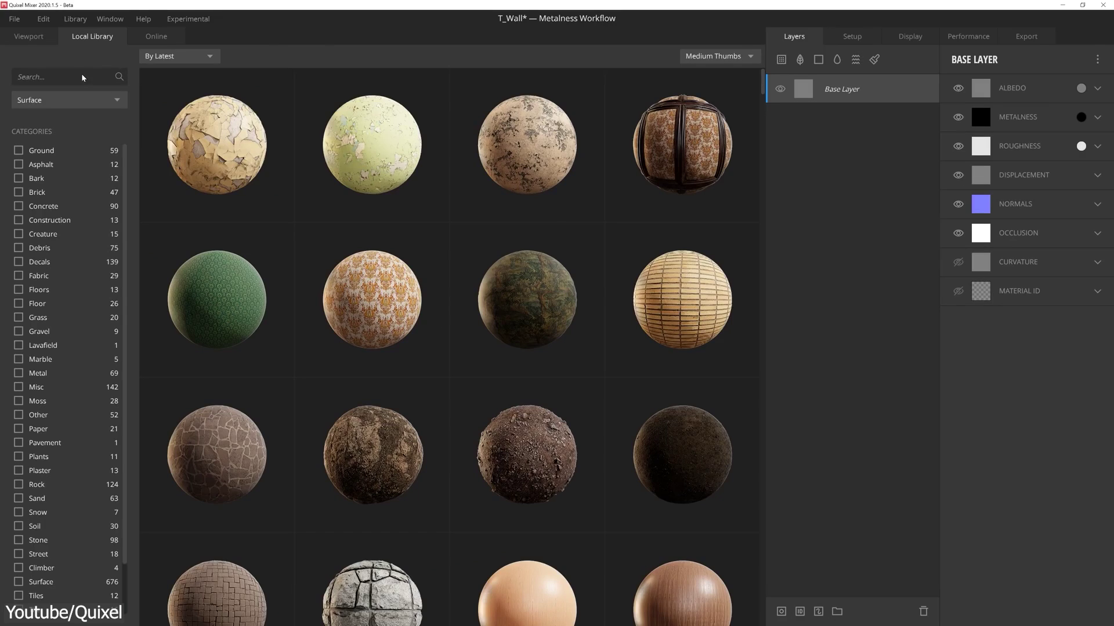
# Step: Search the local library for "panel" and add the Old Fabric Wall Panel 2X2 M surface as a layer
pyautogui.click(83, 77)
pyautogui.write('panel')
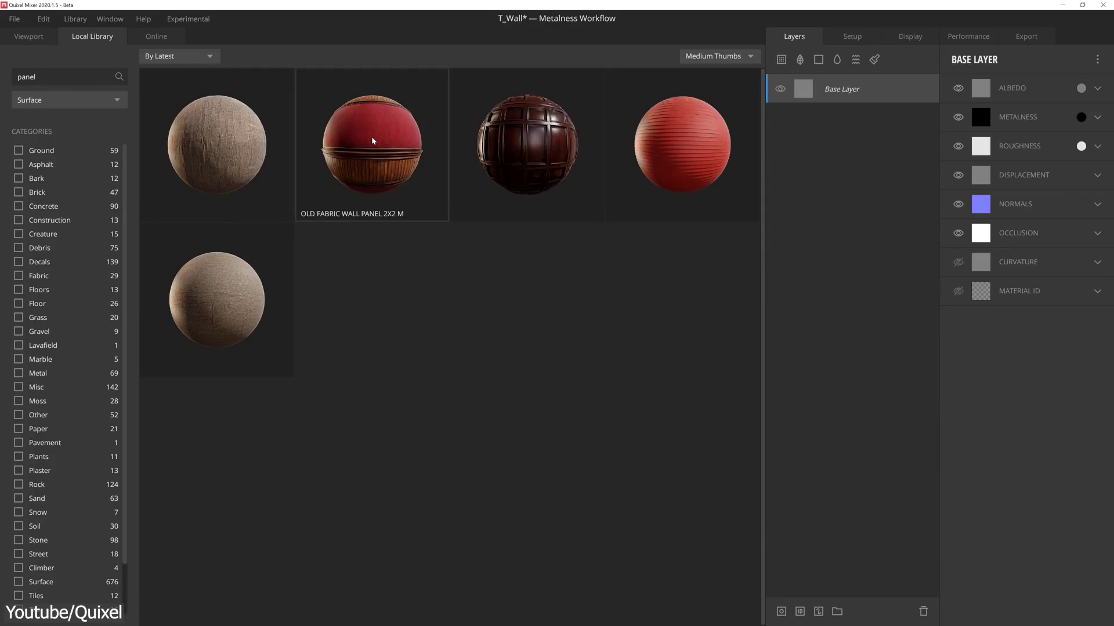
pyautogui.click(371, 140)
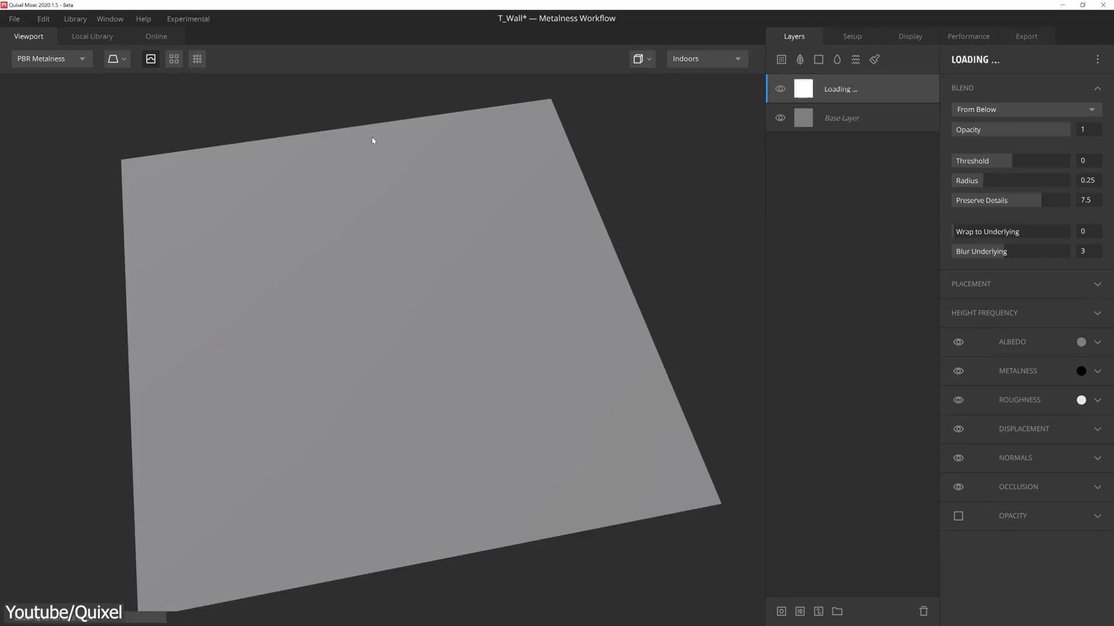